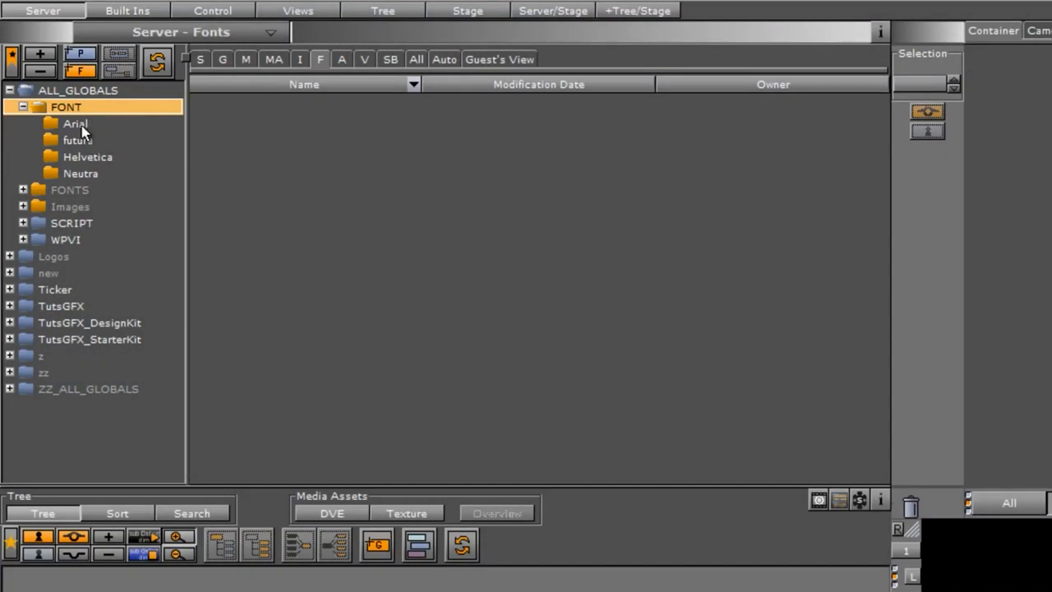
- Browse the Arial, Neutra and futura font folders and add Futura-Bk-Bold to the scene tree as a text container
click(78, 124)
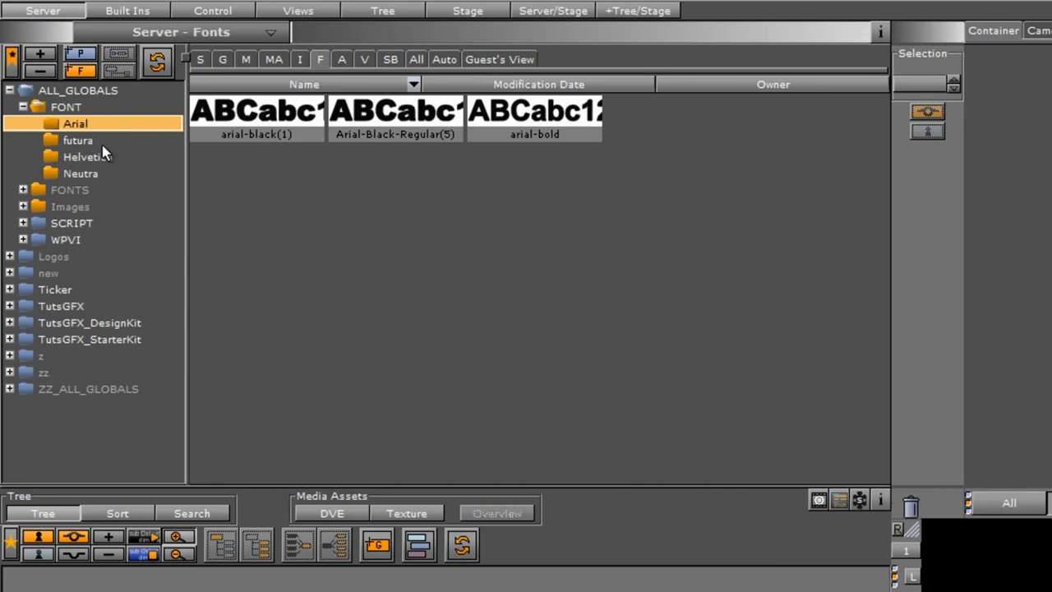
click(82, 174)
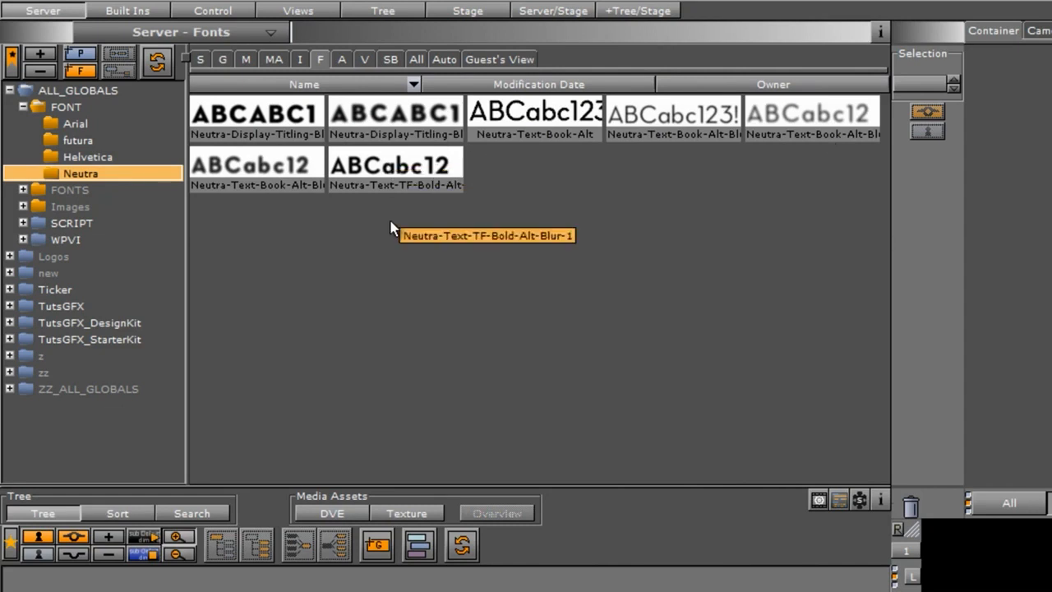
click(74, 139)
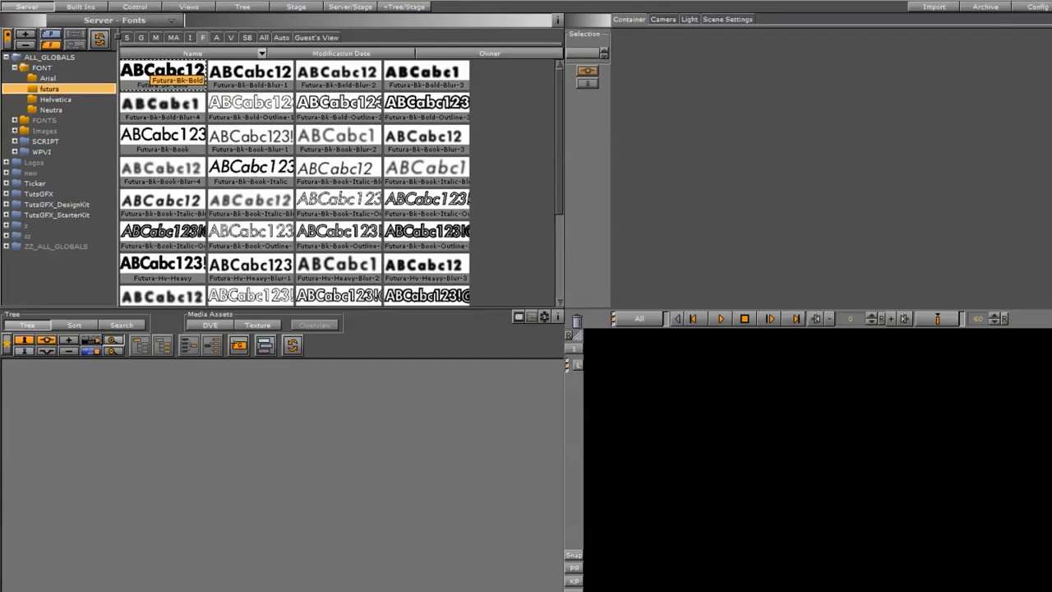
drag(228, 118, 213, 591)
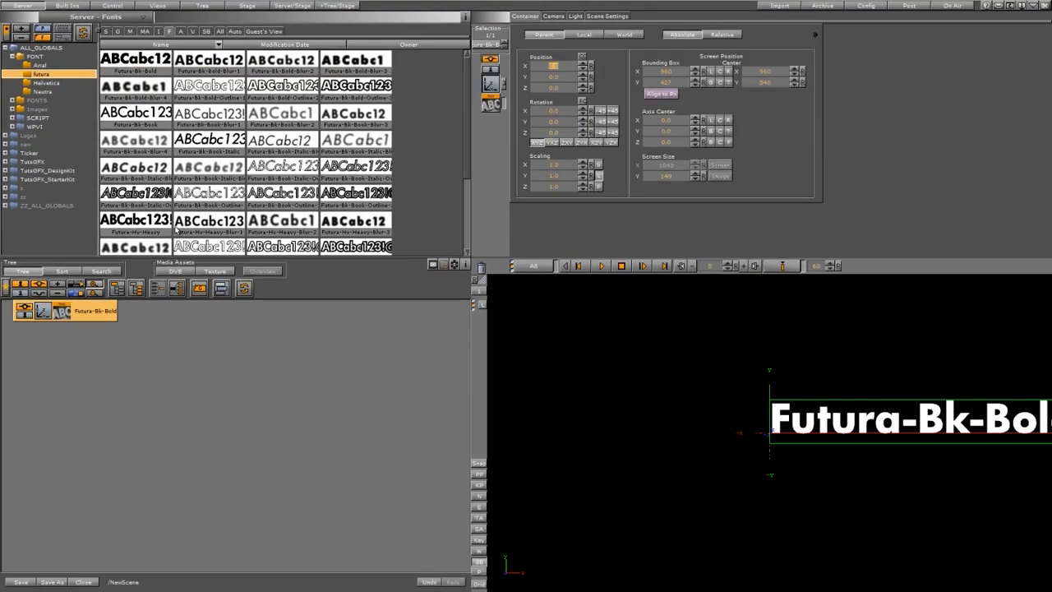
- Place a second Futura-Bk-Bold text directly in the render view and delete that extra container
drag(148, 60, 648, 365)
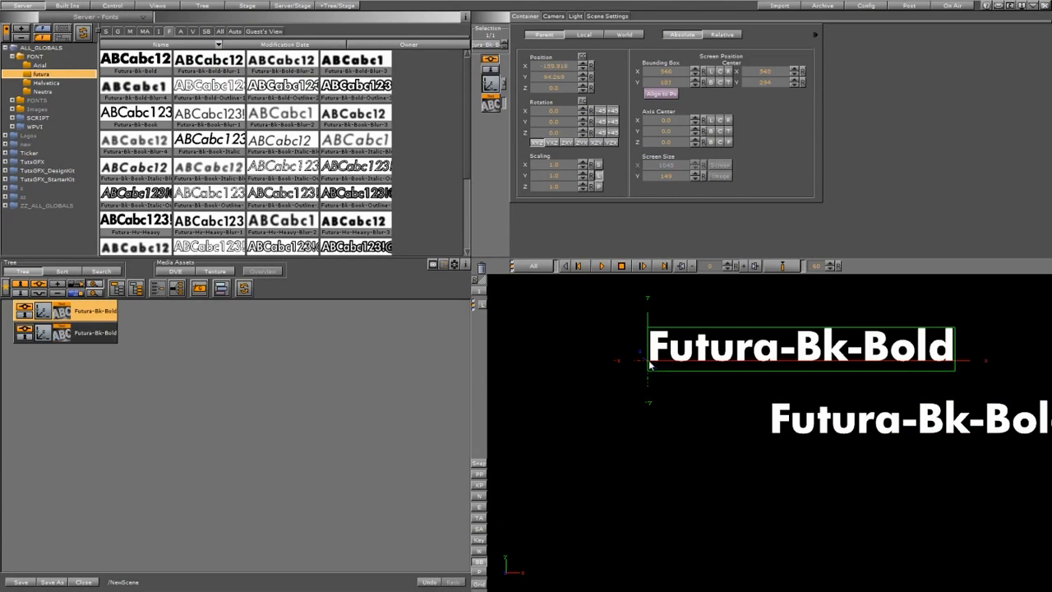
drag(87, 308, 483, 269)
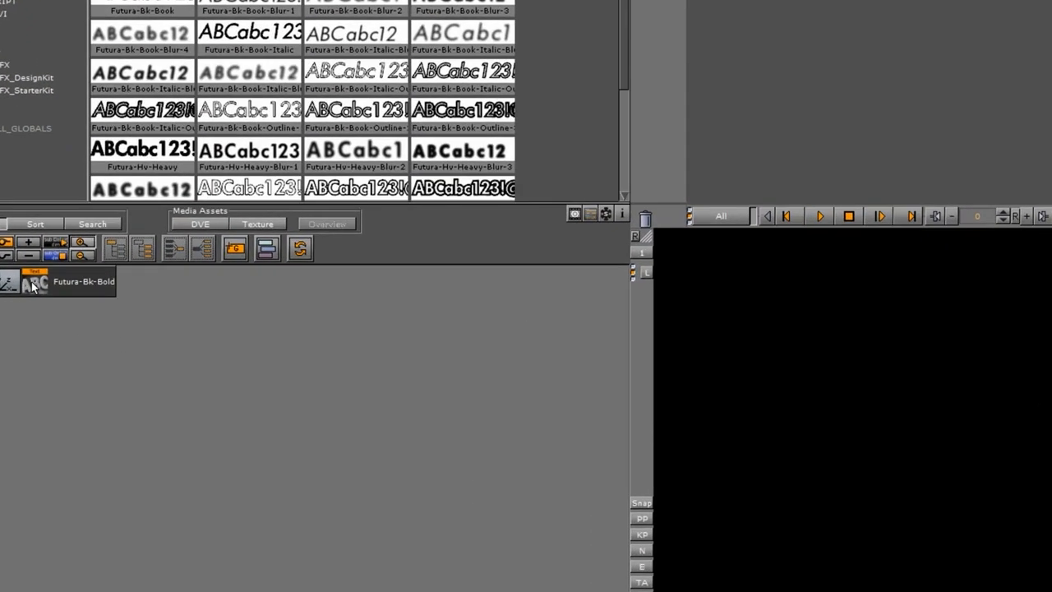
- Replace the Futura-Bk-Bold container's text with "Fonts in Vizrt"
click(31, 281)
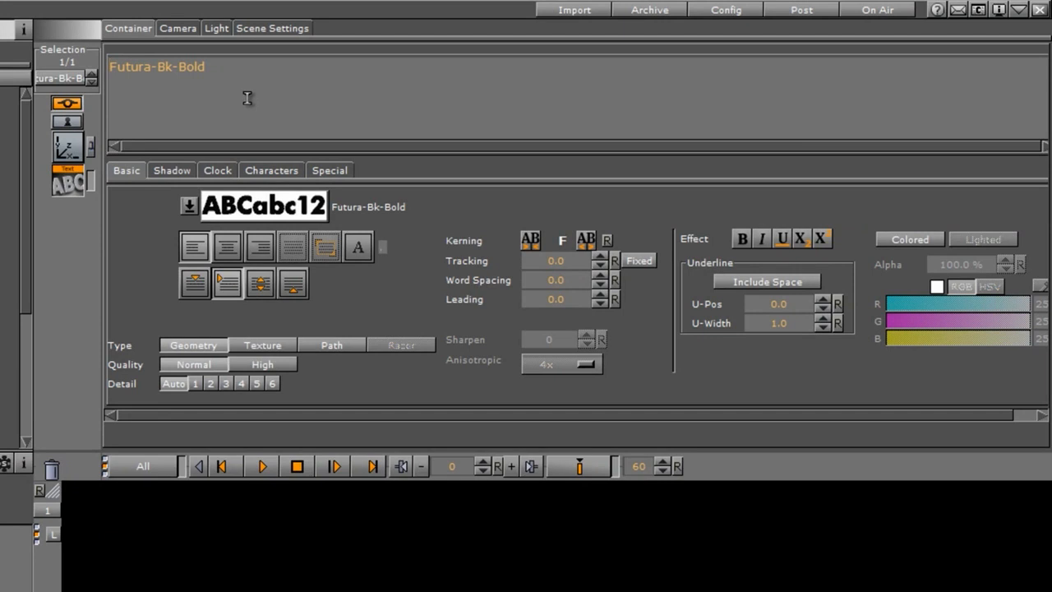
drag(205, 65, 116, 66)
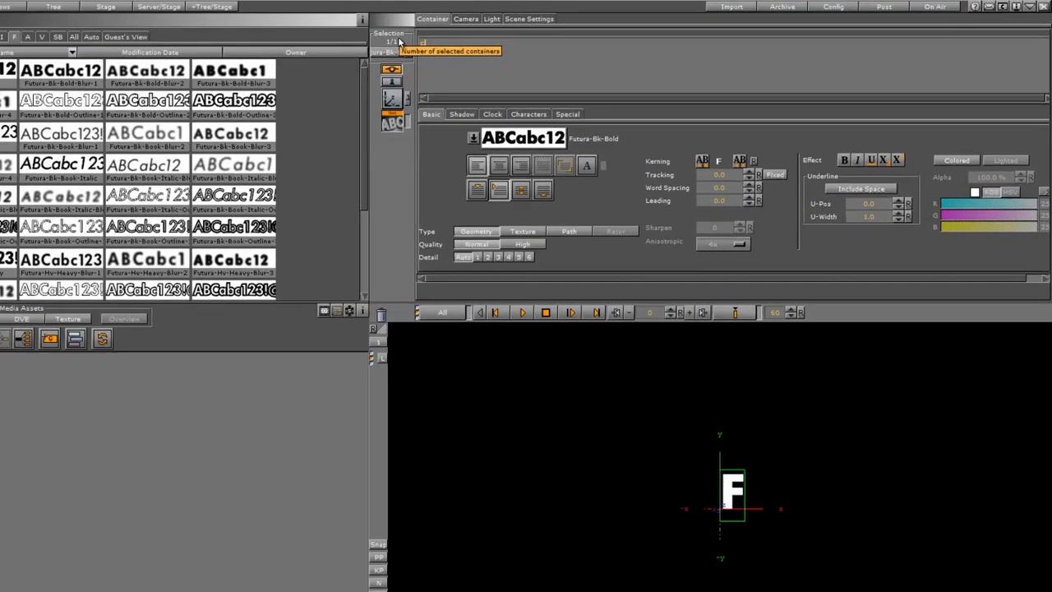
text(Fonts i)
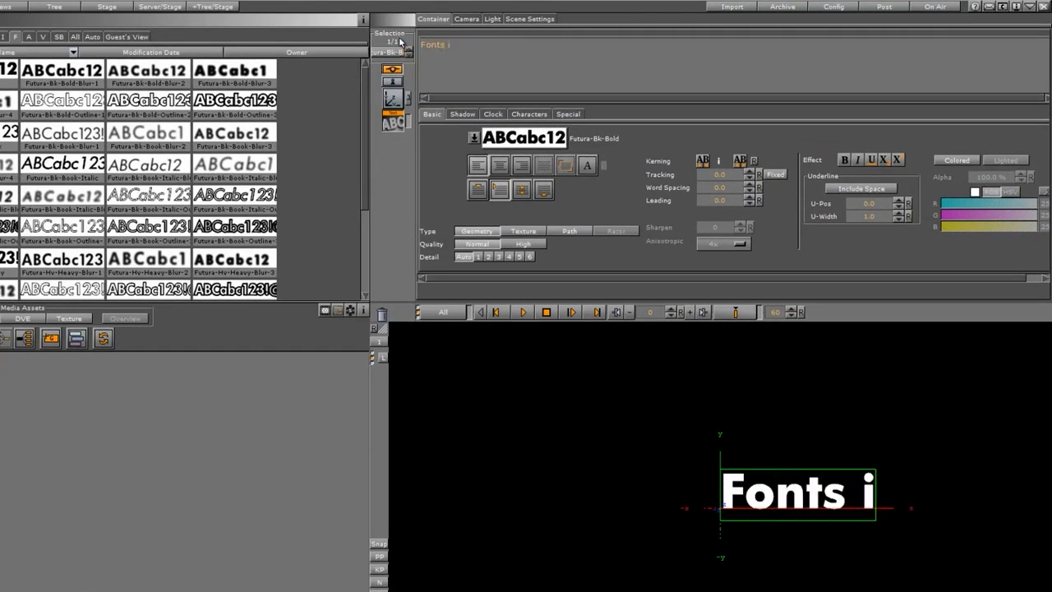
text(n Vizrt)
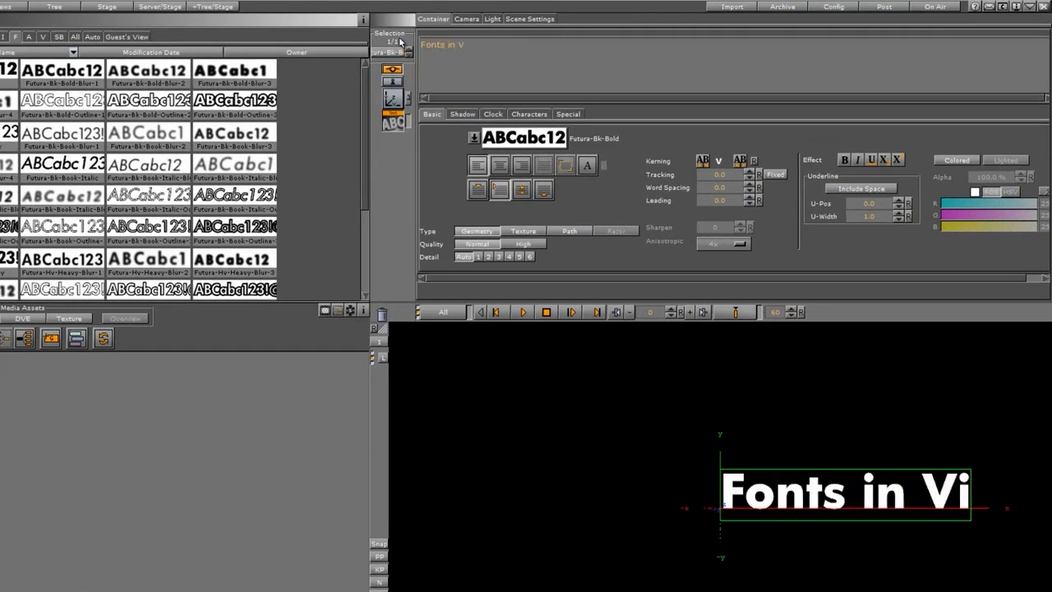
- Set the text container's X position to -232.0
click(391, 99)
drag(481, 77, 329, 101)
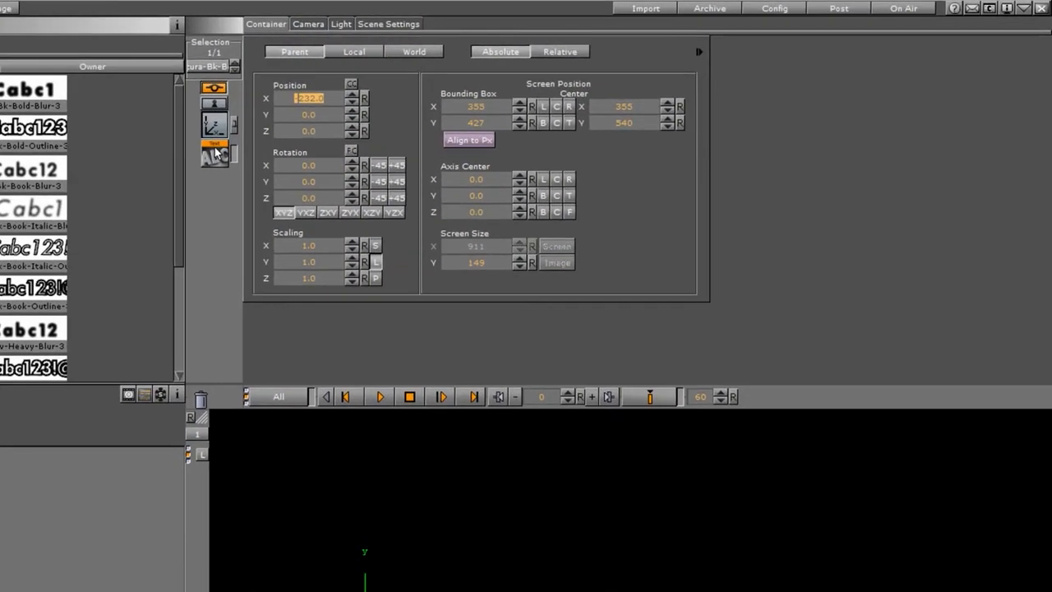
- Open the text properties, review the Shadow, Clock, Characters and Special settings, and return to the Basic settings
click(215, 153)
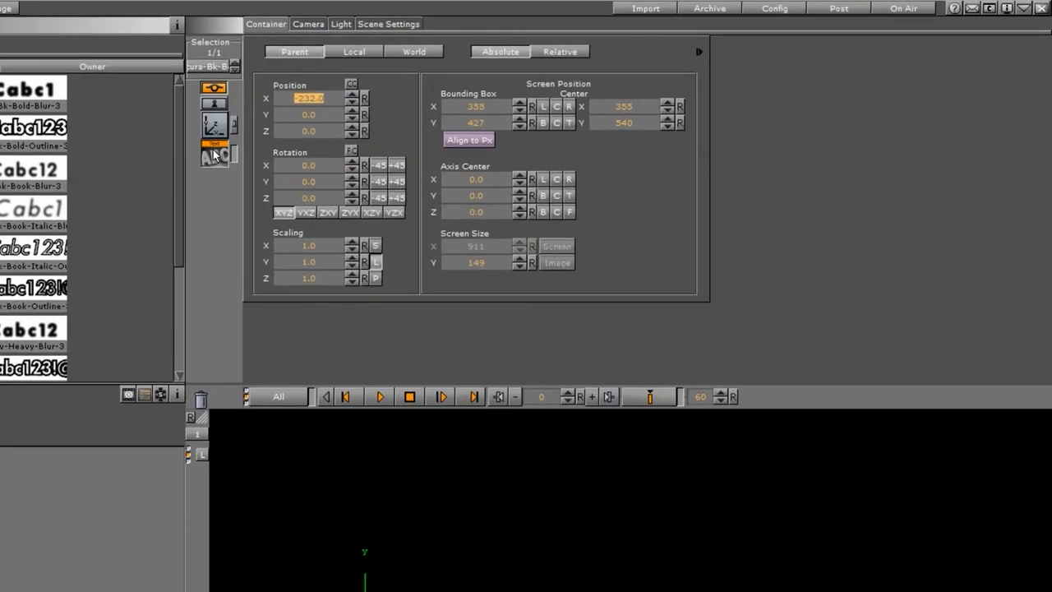
click(498, 64)
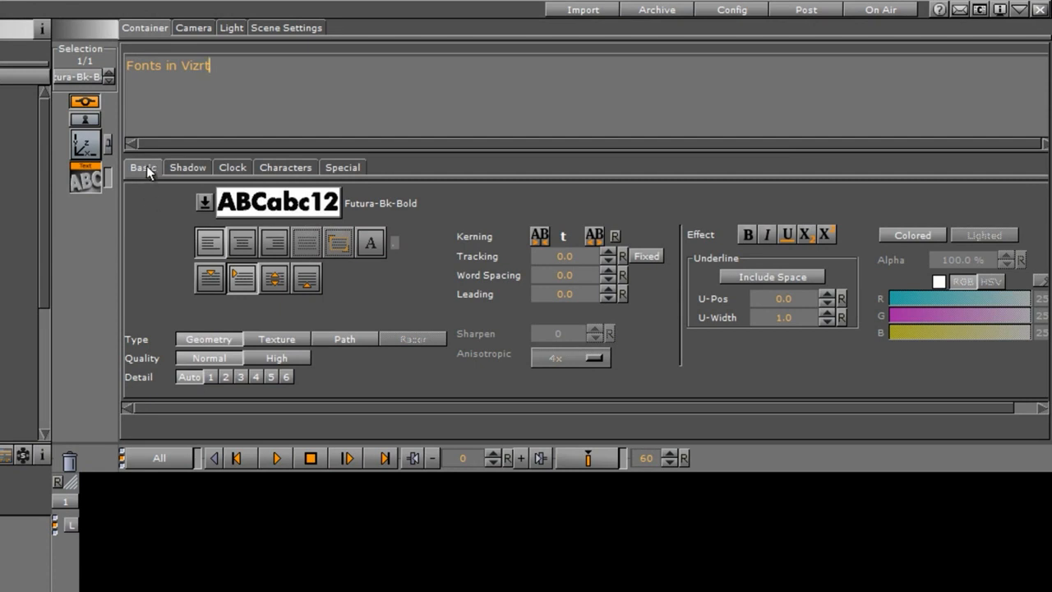
click(191, 167)
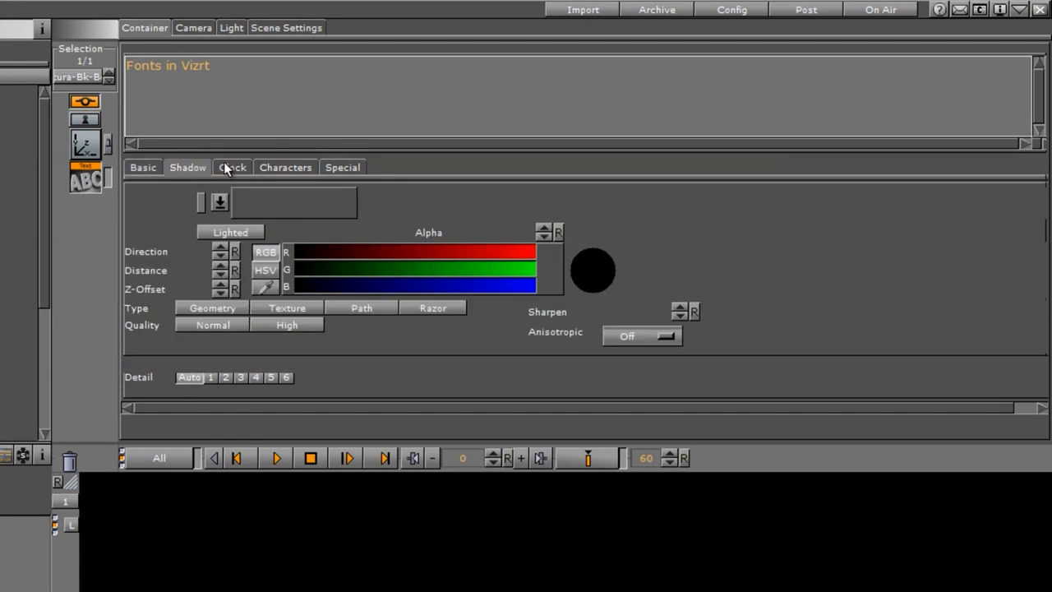
click(230, 166)
click(304, 167)
click(342, 168)
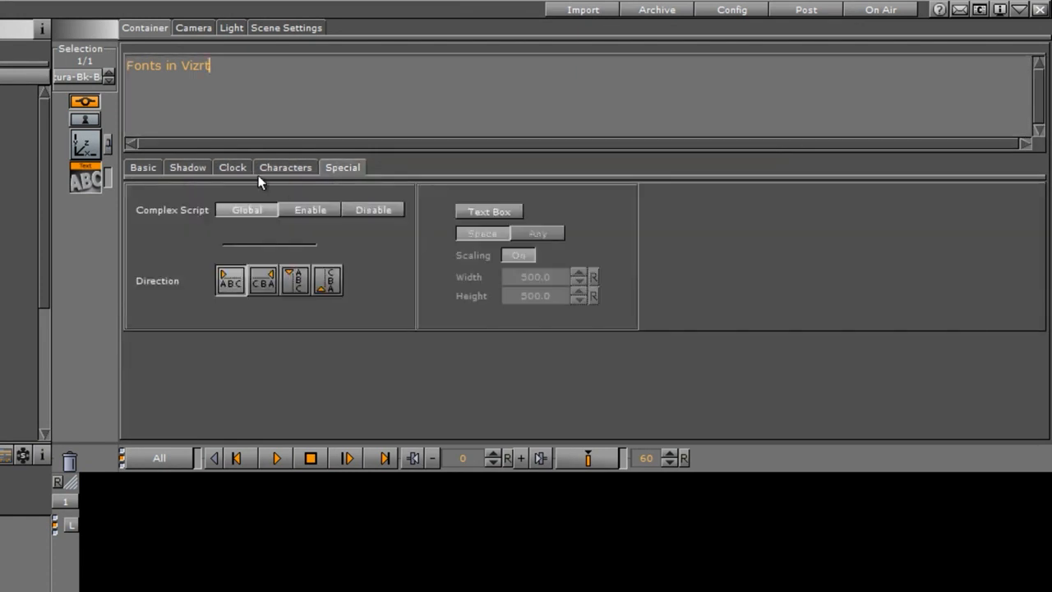
click(142, 169)
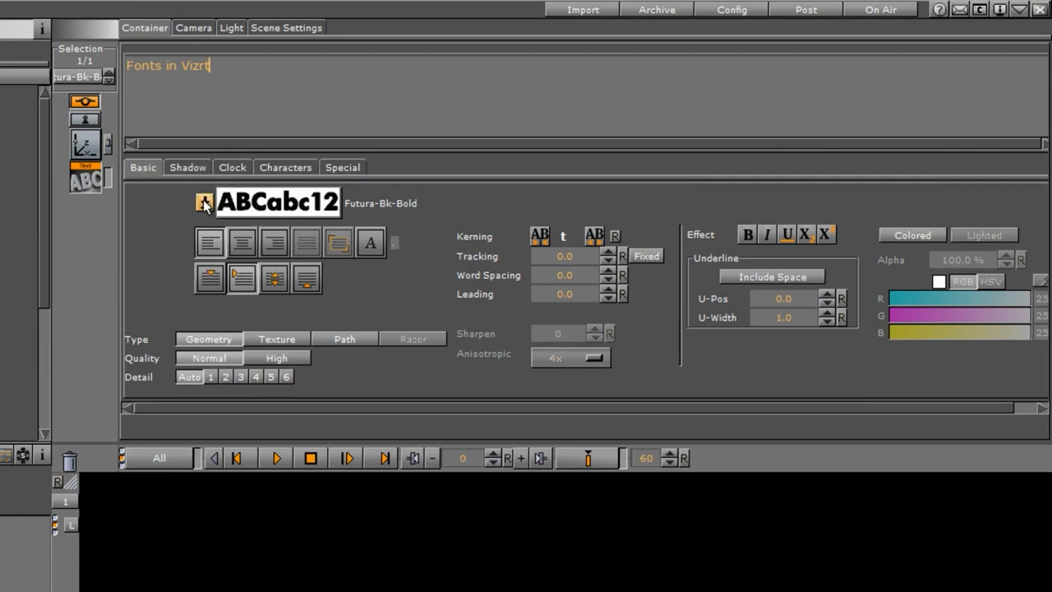
- Try the Futura-Bk-Bold-Blur-2 and Futura-Bk-Bold-Outline-1 variants on the text, and restore Futura-Bk-Bold
click(204, 203)
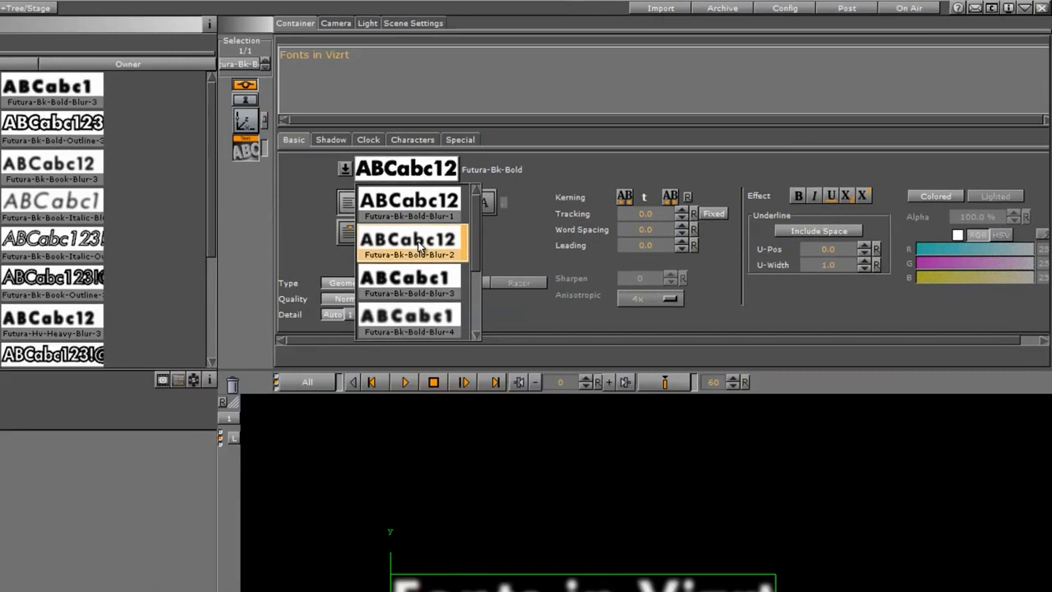
click(419, 245)
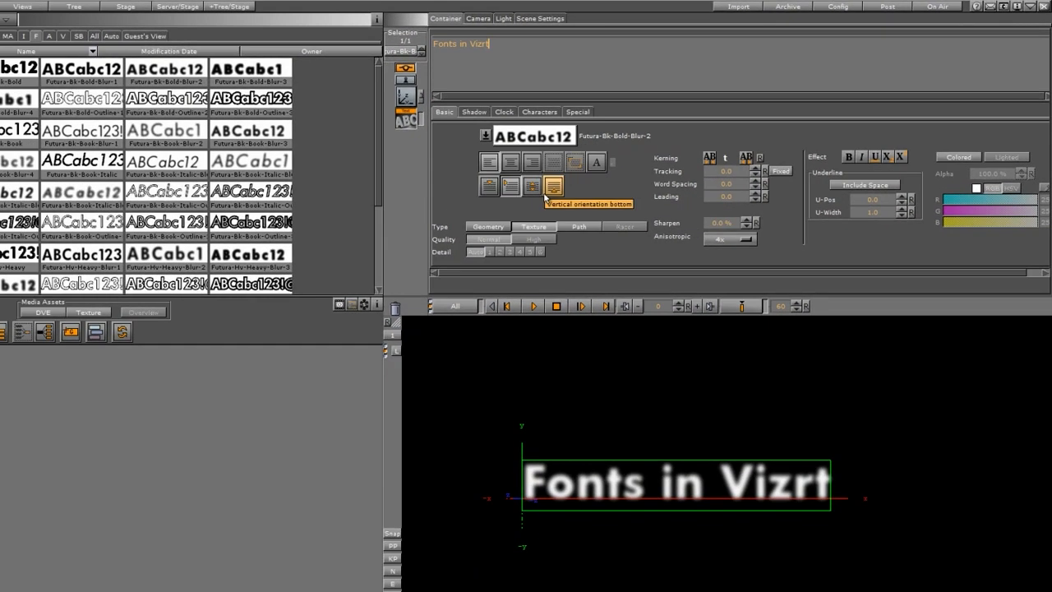
click(345, 169)
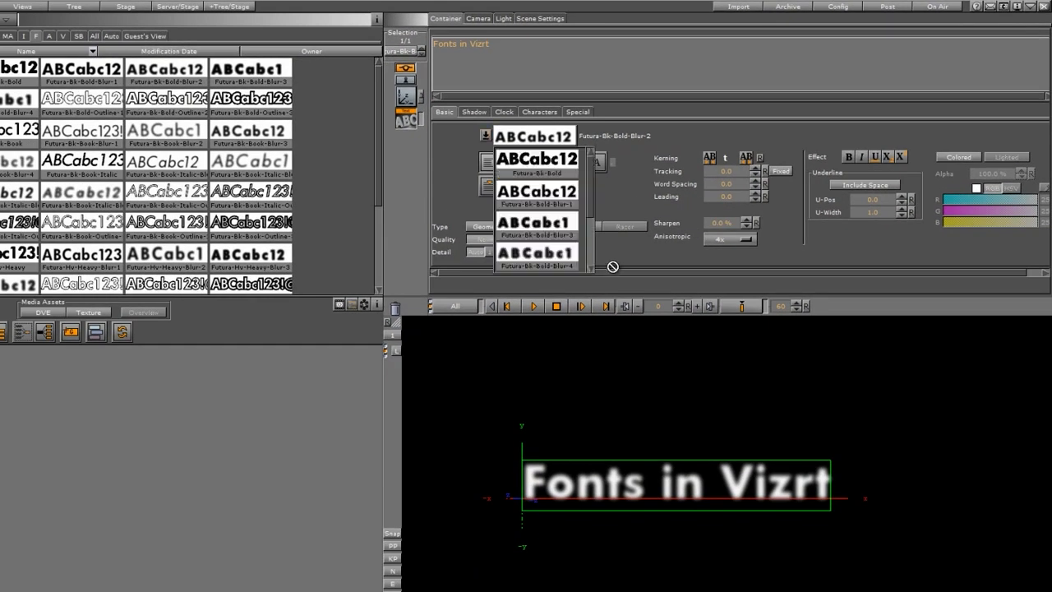
drag(590, 204, 588, 258)
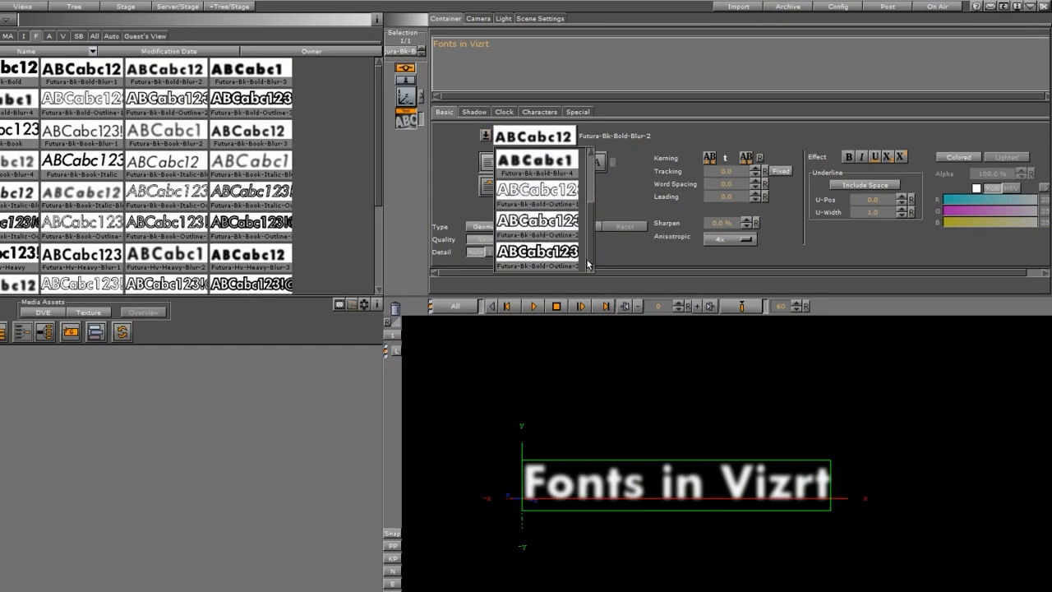
click(547, 195)
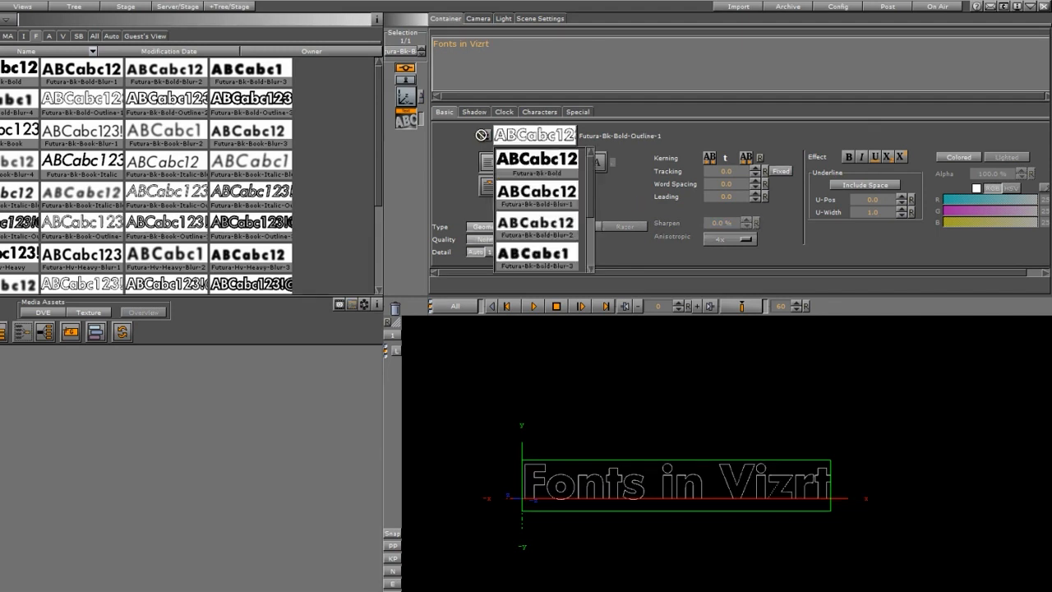
click(484, 135)
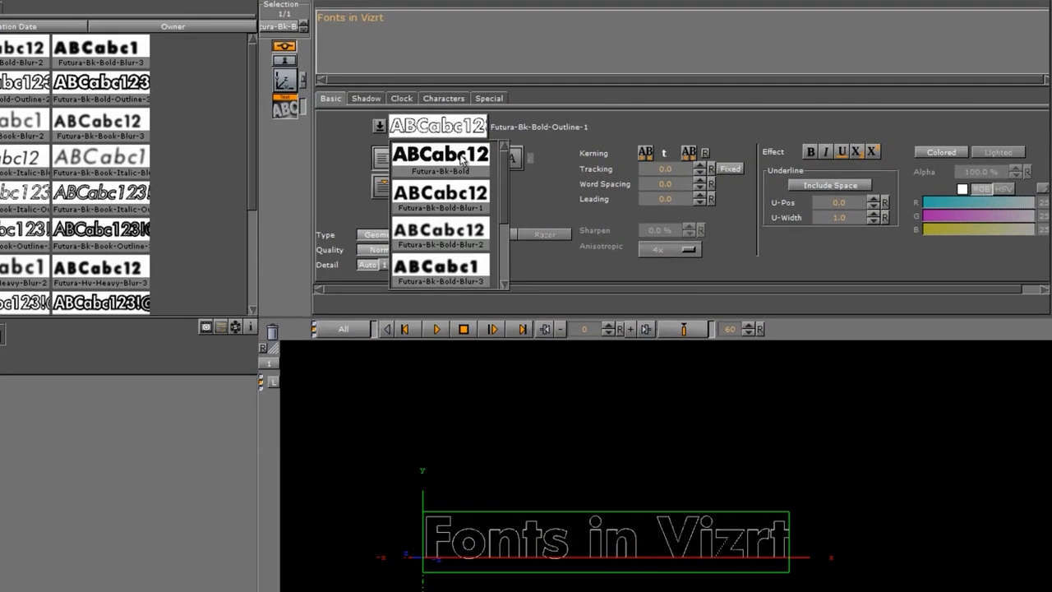
click(461, 160)
- Swap the text's font for arial-black(1) from the Arial folder, and switch it back to Futura-Bk-Bold from the futura folder
click(50, 113)
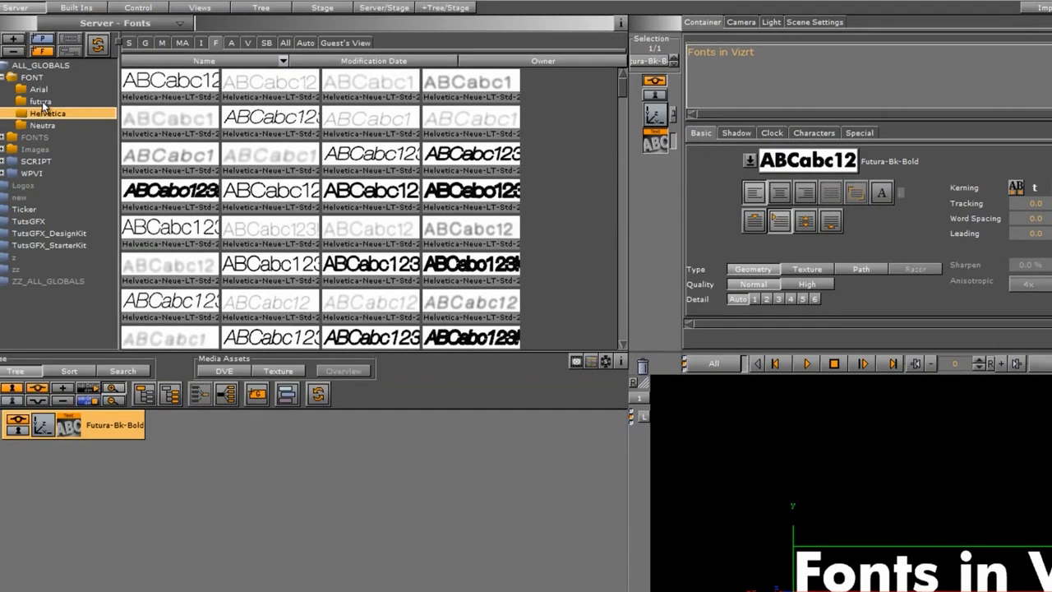
click(40, 89)
drag(161, 89, 814, 161)
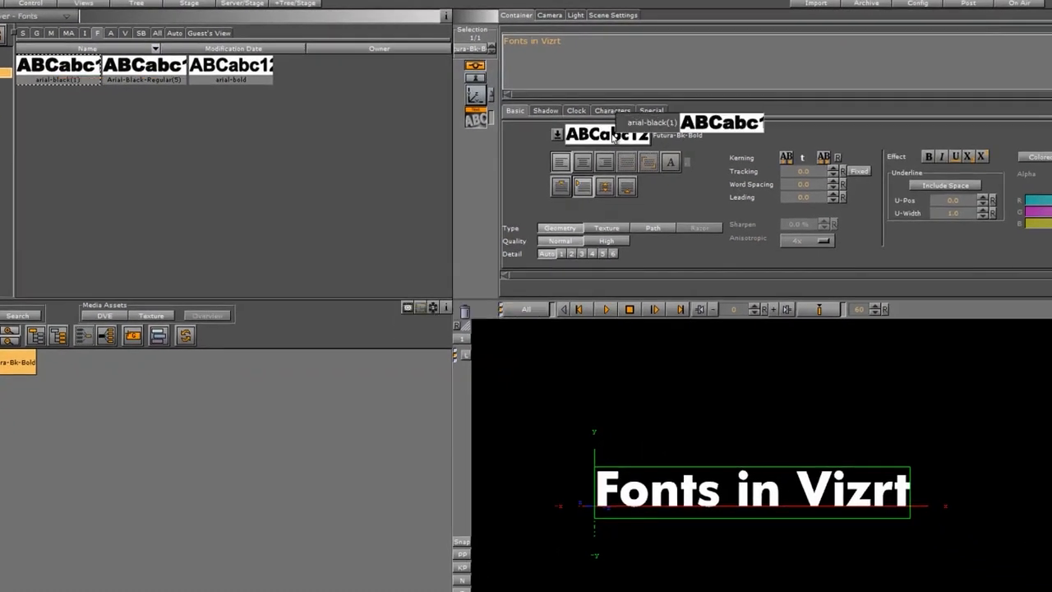
drag(612, 138, 612, 138)
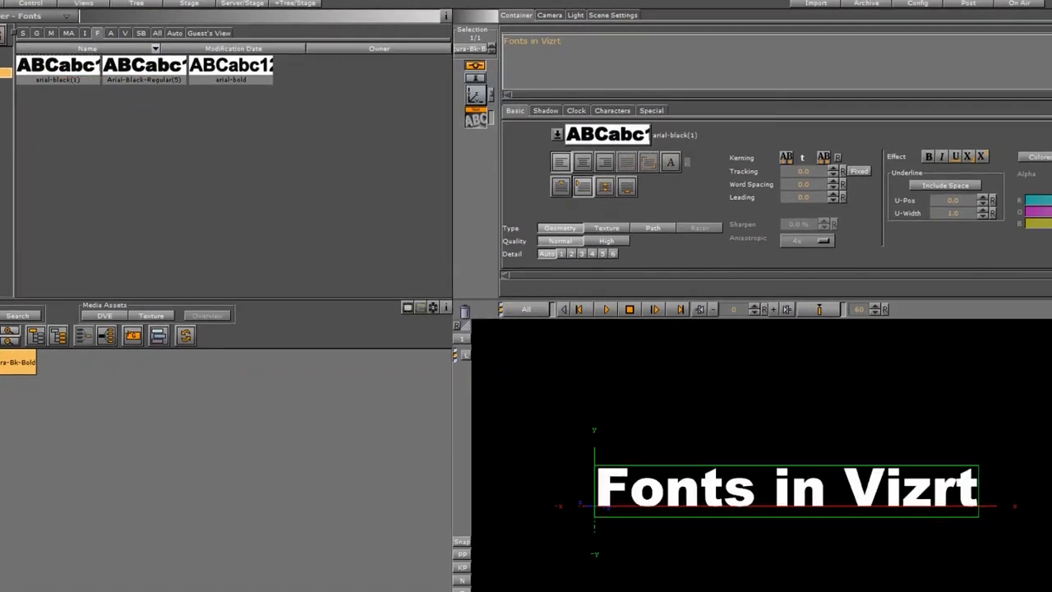
click(4, 84)
drag(60, 65, 59, 285)
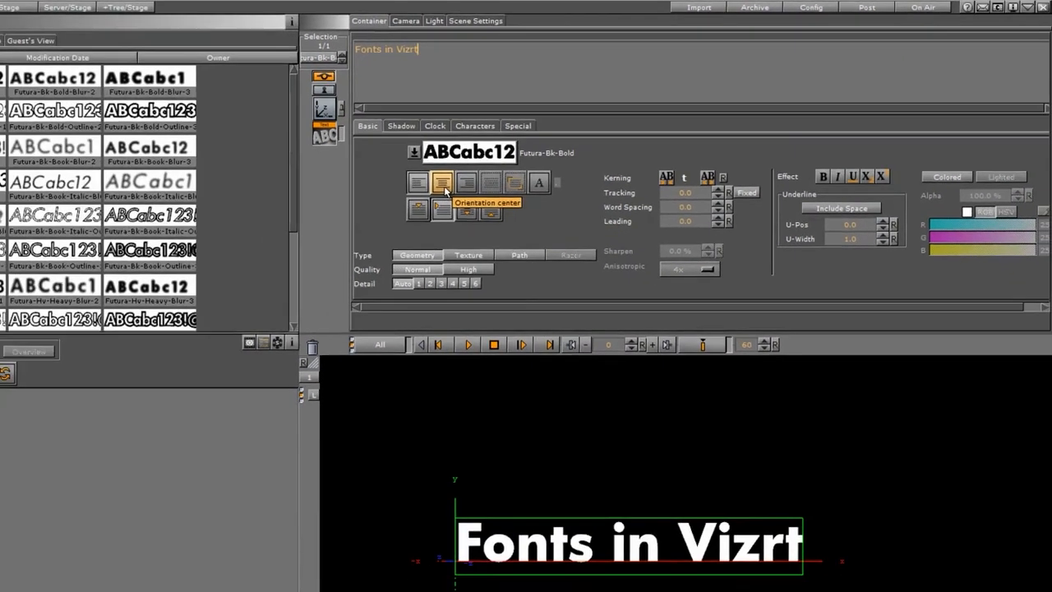
- Try the text's vertical orientation as top, first line, center and bottom
click(402, 217)
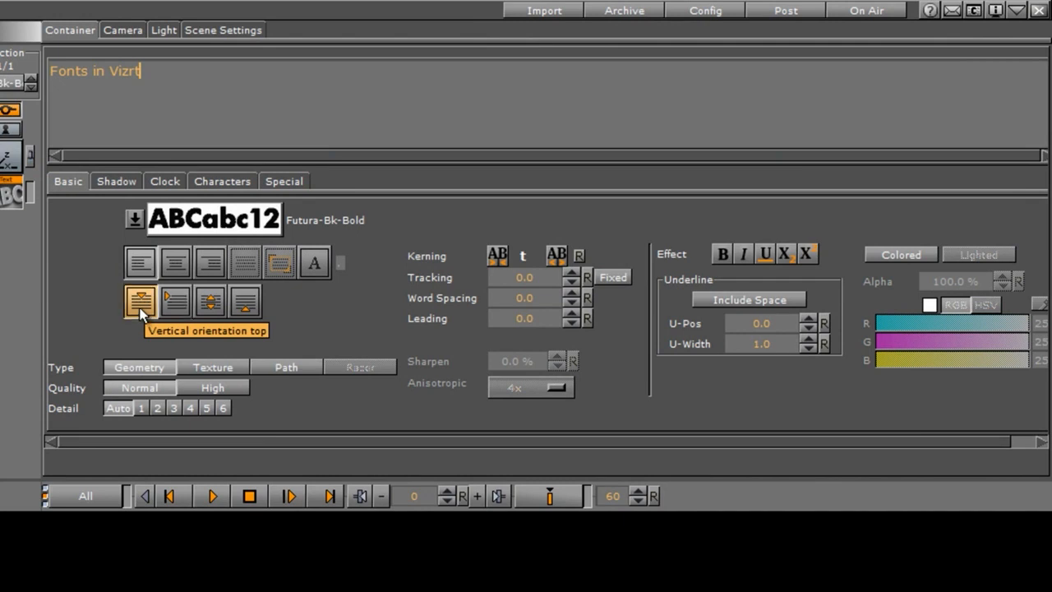
click(175, 301)
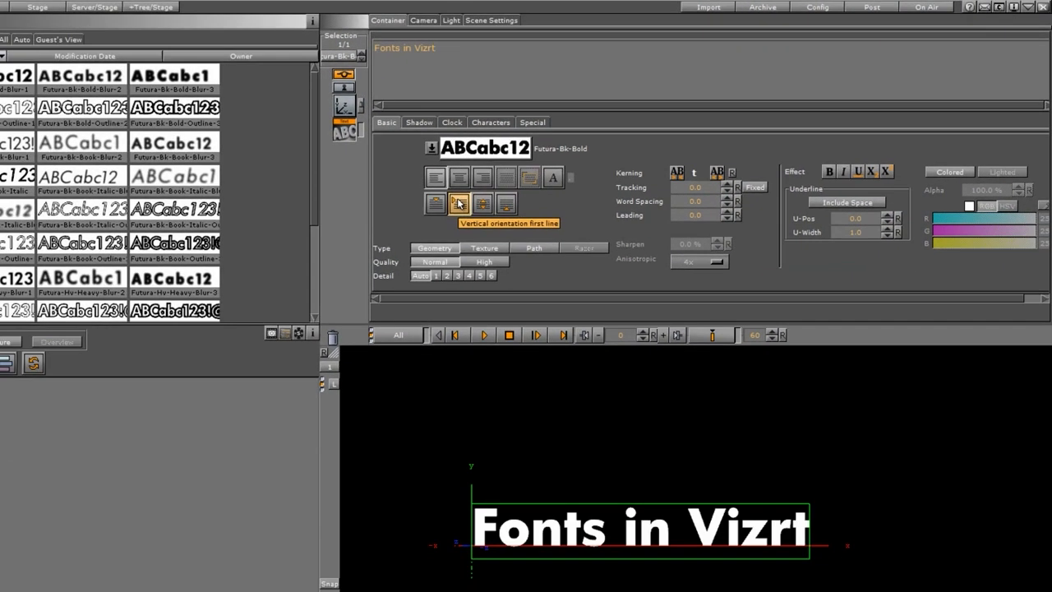
click(483, 204)
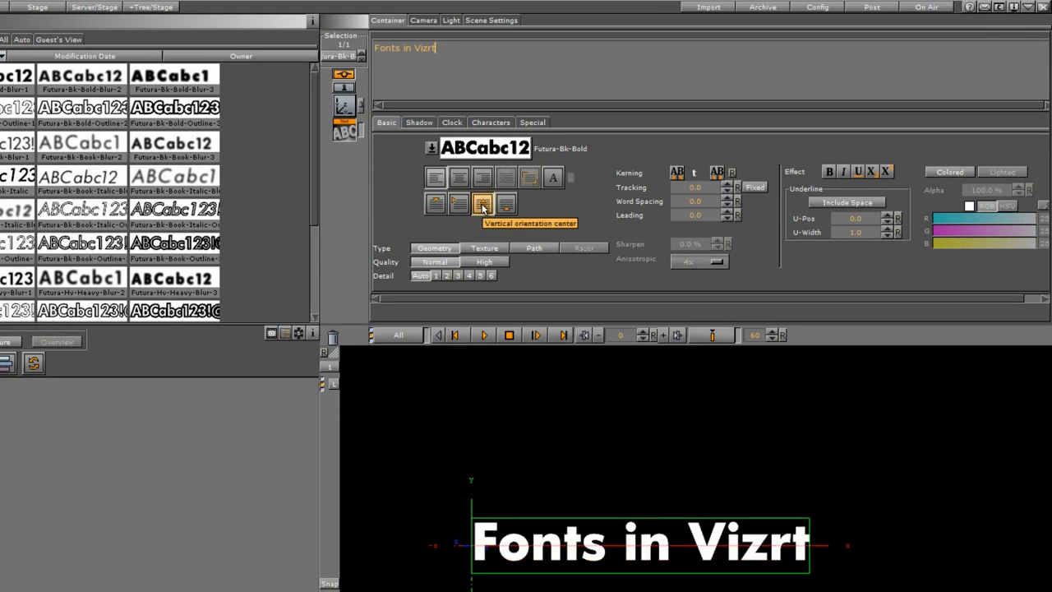
click(503, 205)
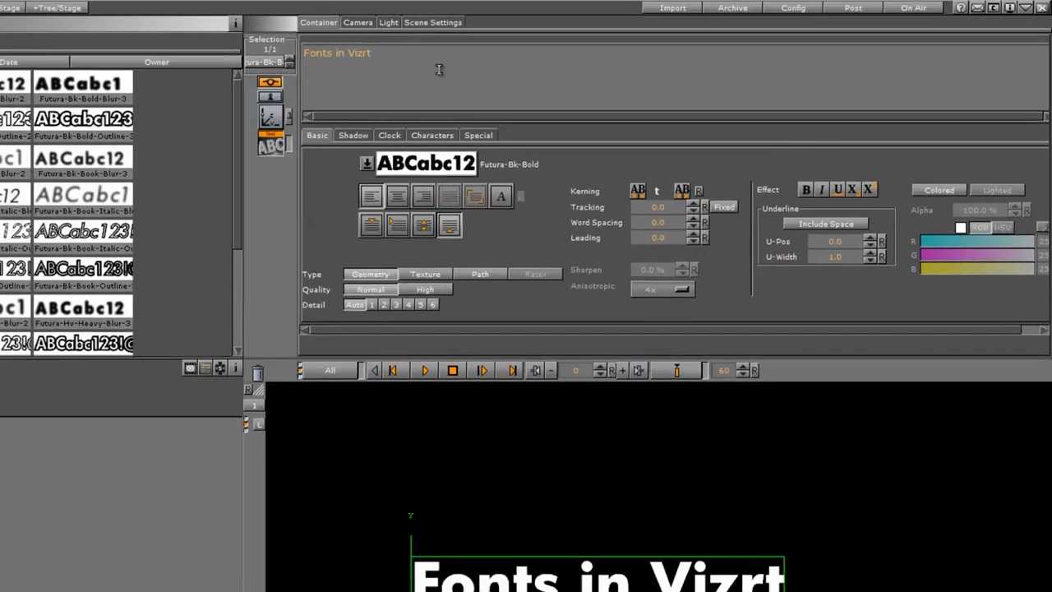
- Add the lines "sadlfkjsdlfjk" and, after a blank line, "sdklfjlsdkajfsdjf" to the text, and set its vertical orientation to center
click(222, 274)
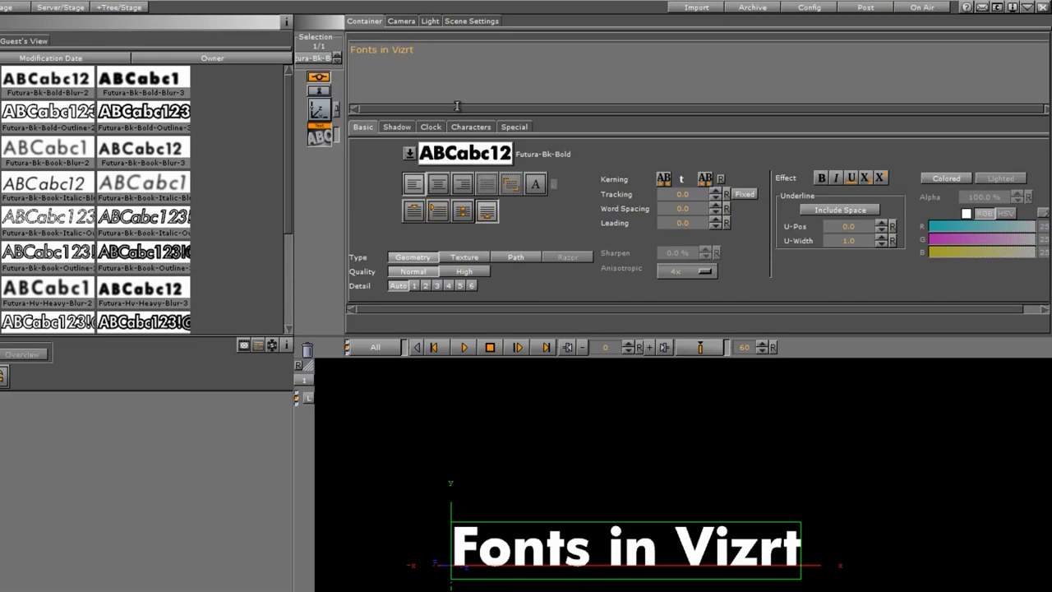
key(Return)
text(sa)
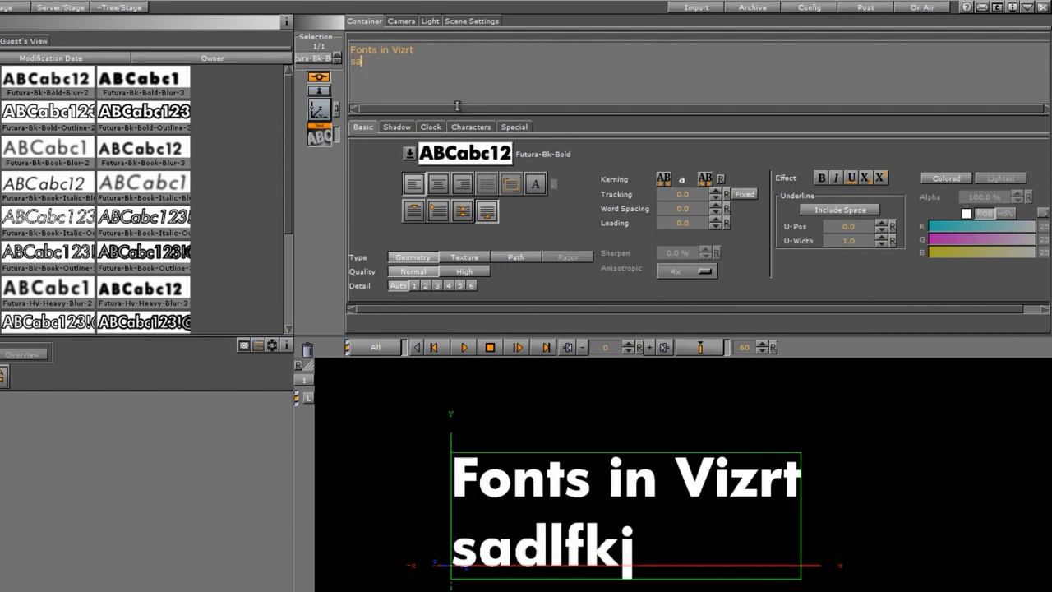
text(dlfkjsdlfjk)
key(Return)
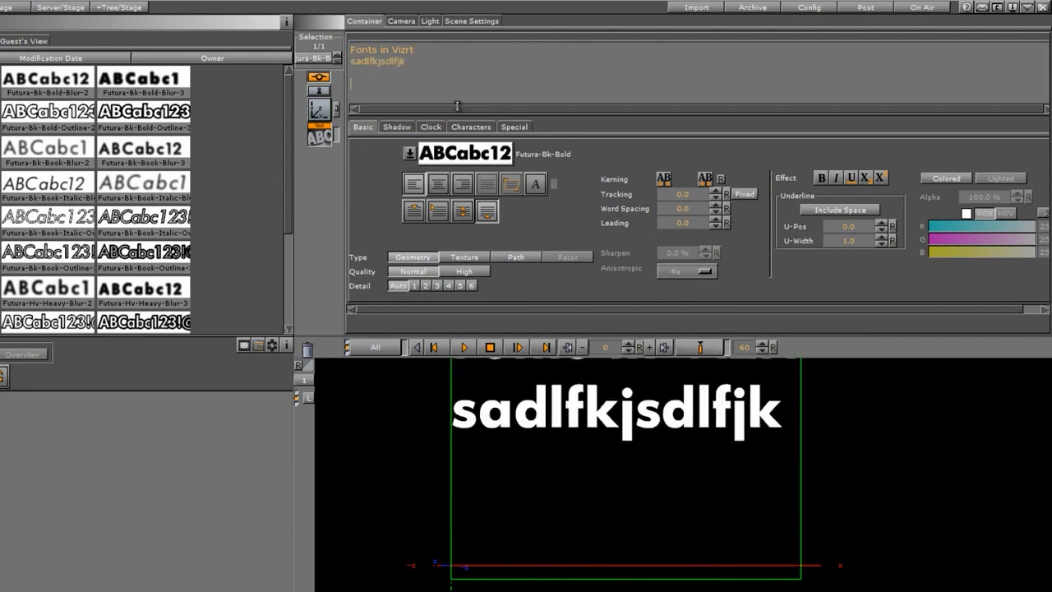
text(sdklfjlsdkajfsdjf)
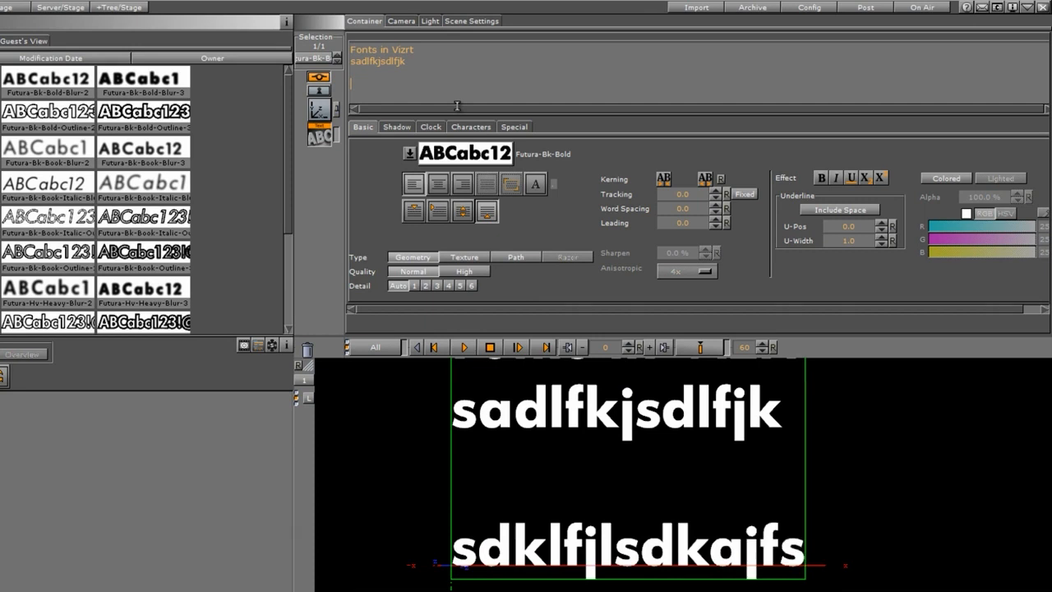
click(462, 211)
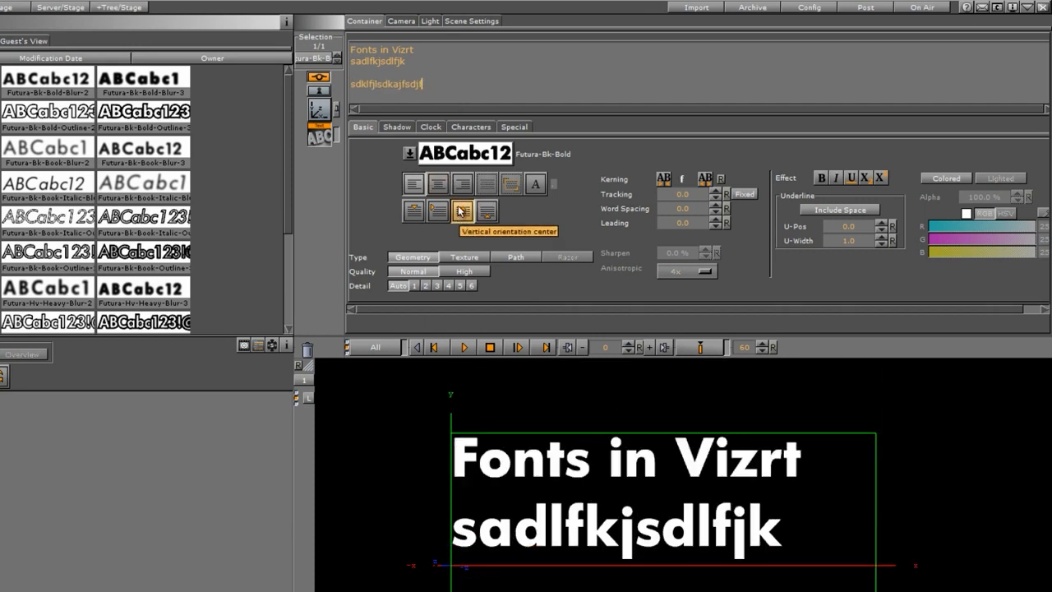
- Delete the extra lines so the text contains only "Fonts in Vizrt"
drag(424, 85, 335, 64)
key(Delete)
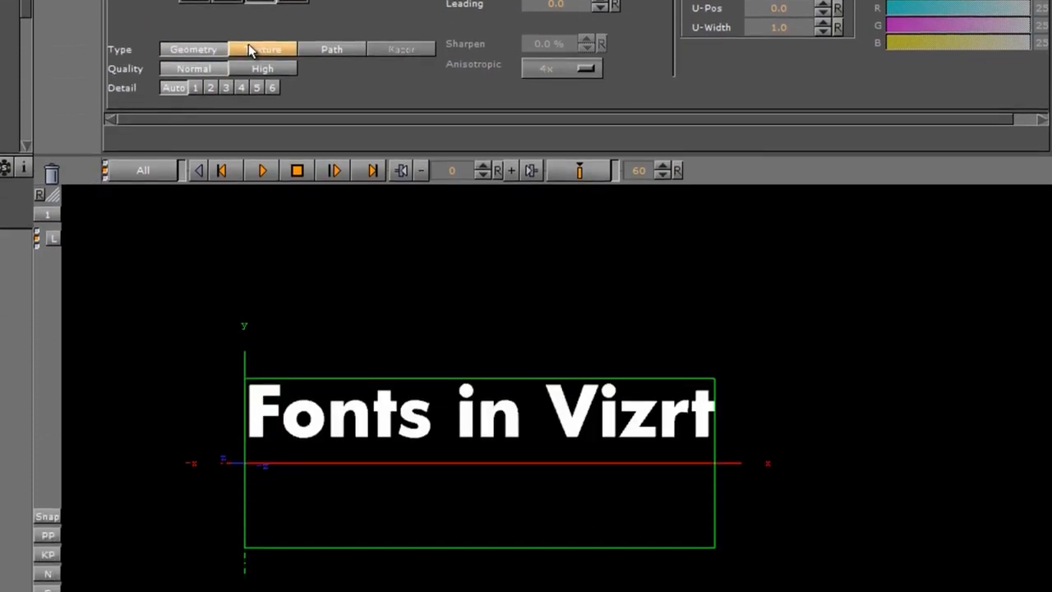
- Try the Texture type and detail level 6 on the text, and restore the Geometry type with Auto detail
click(250, 294)
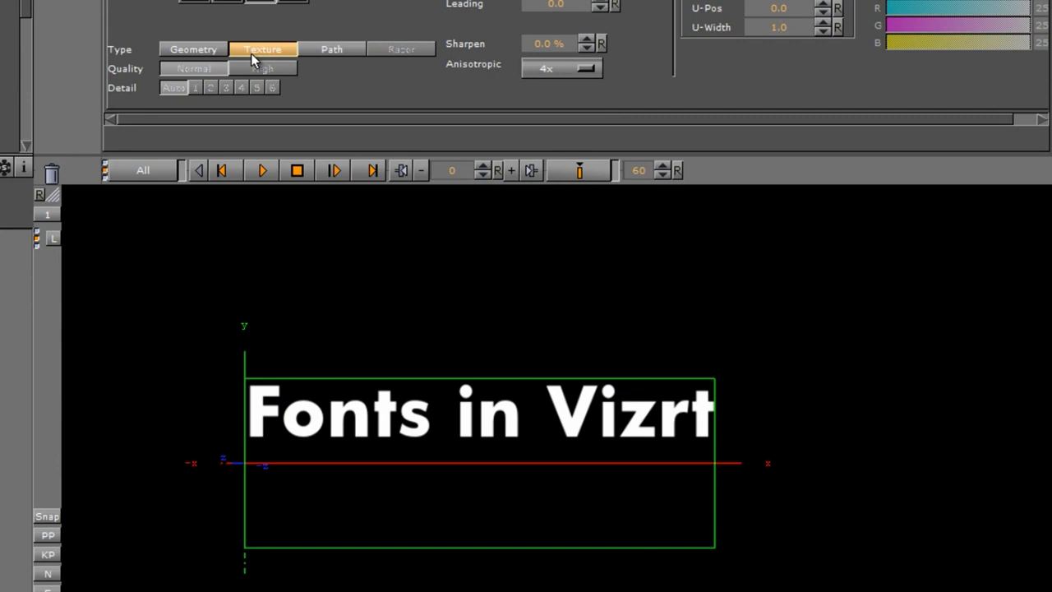
click(203, 50)
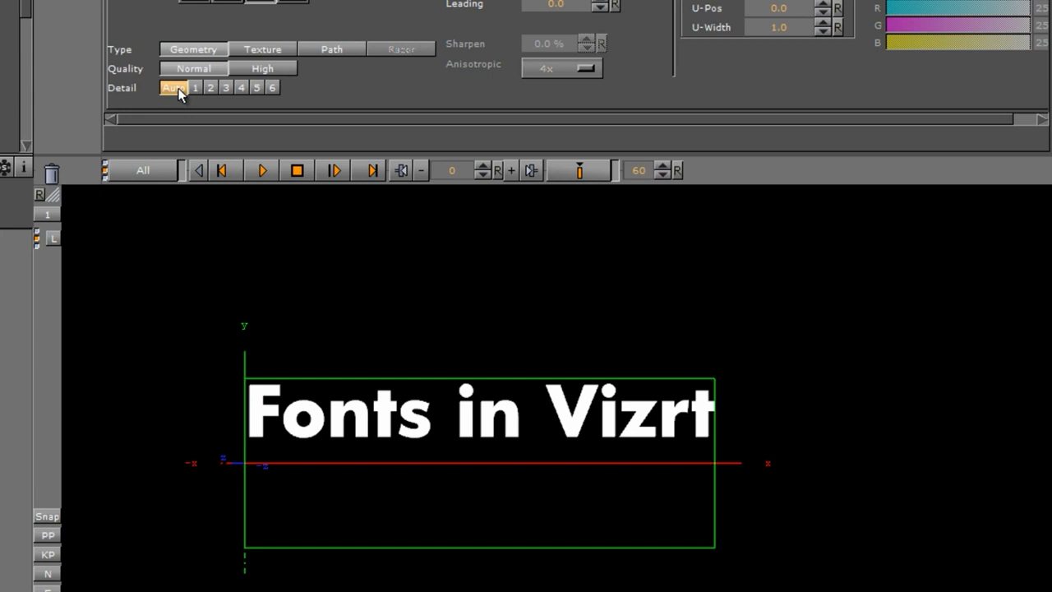
click(272, 91)
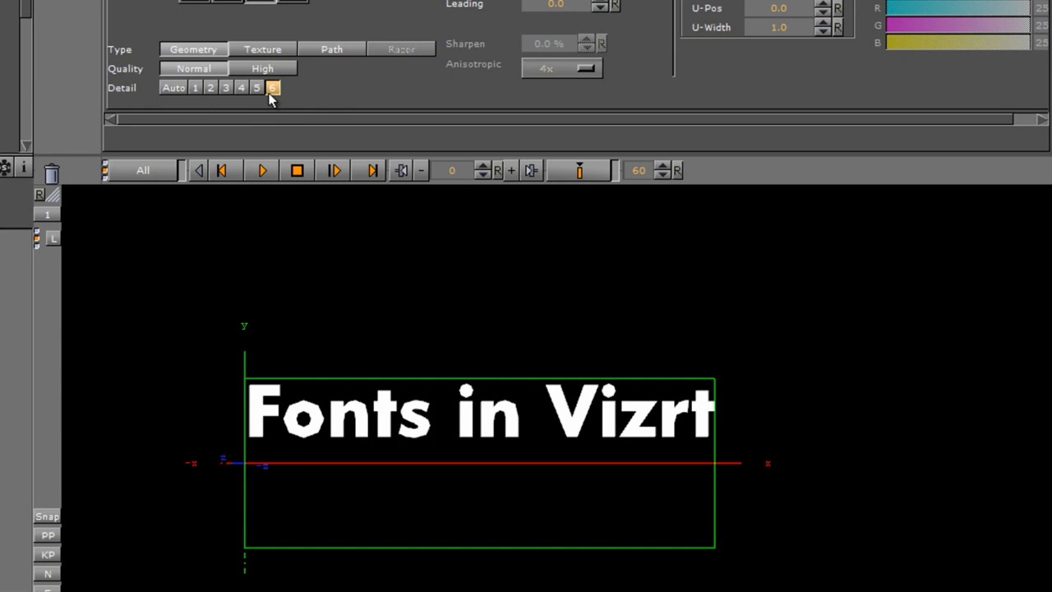
click(170, 88)
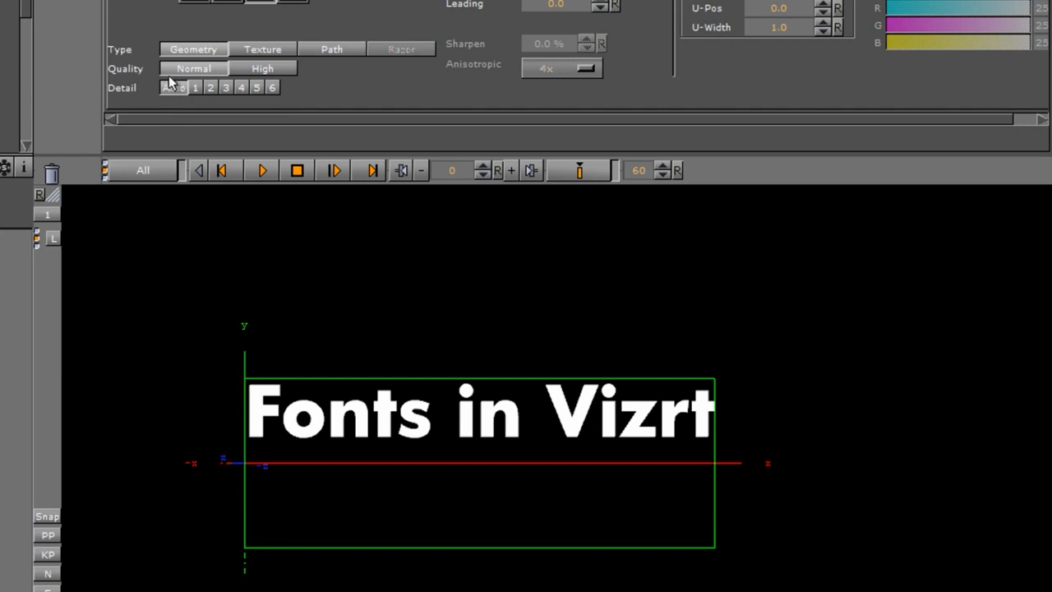
click(187, 69)
click(240, 68)
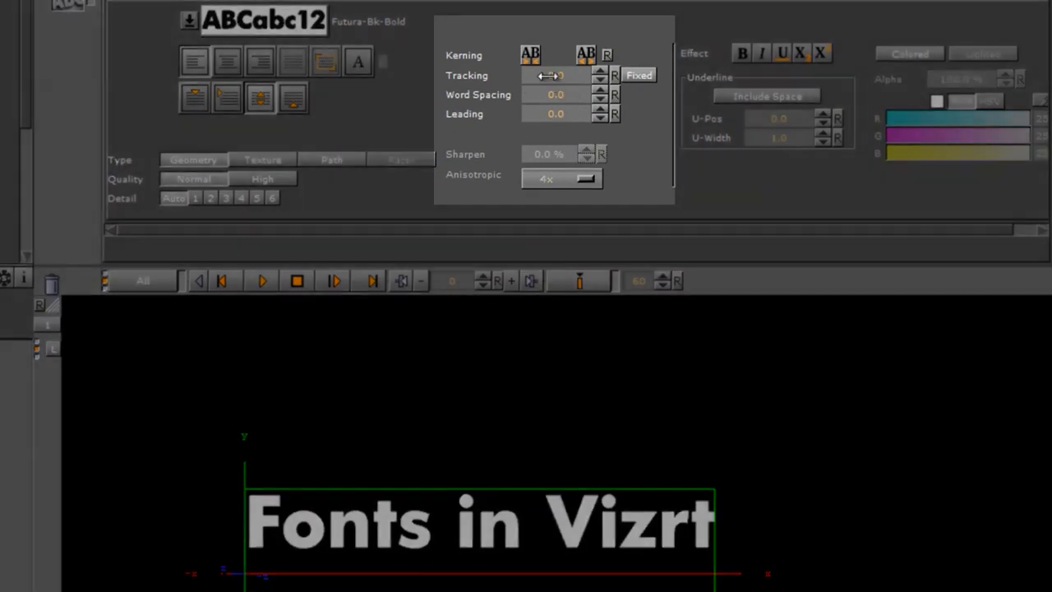
- Try different tracking, Fixed character spacing and a word spacing of 5.6 on the text, and reset each of them
drag(549, 76, 622, 90)
click(615, 76)
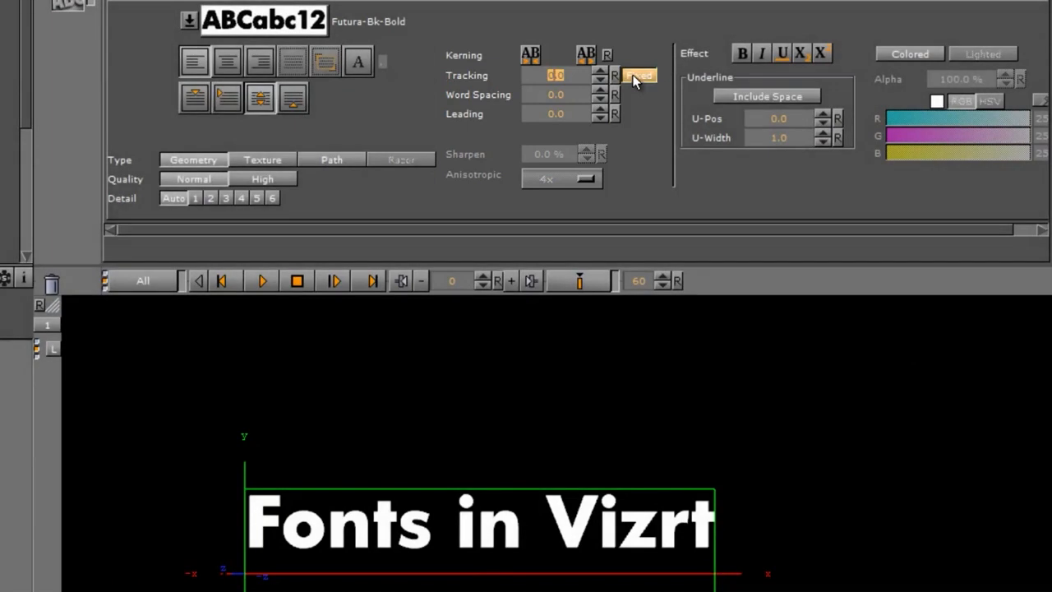
click(626, 74)
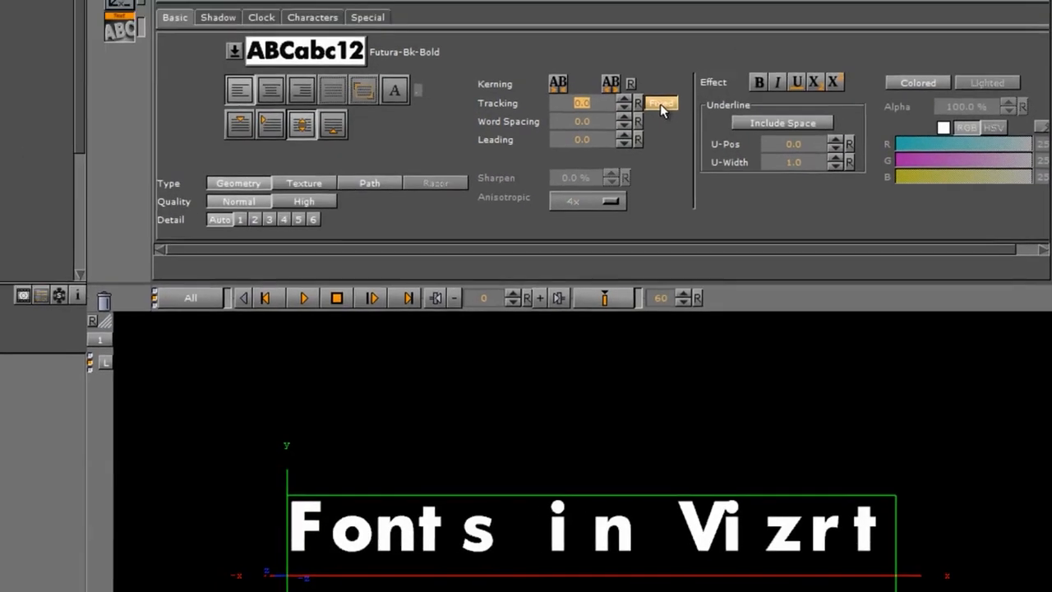
click(637, 77)
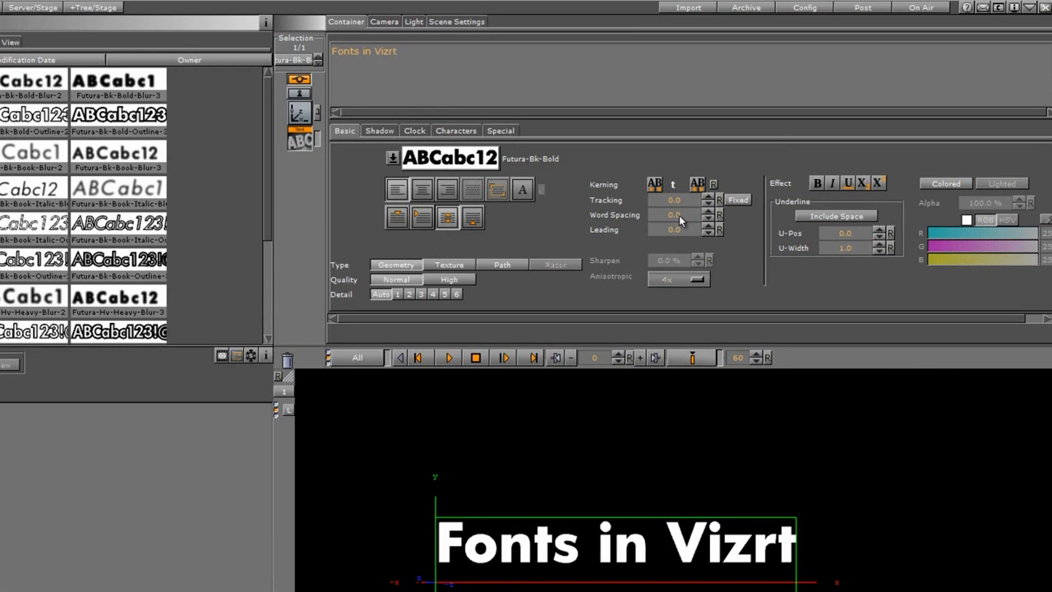
drag(662, 215, 704, 158)
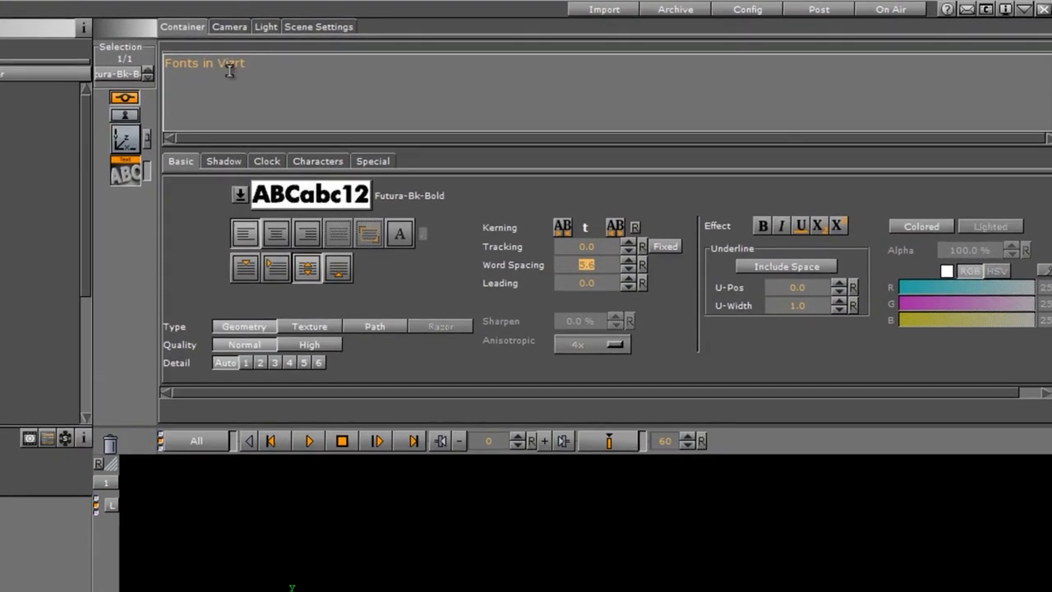
click(640, 266)
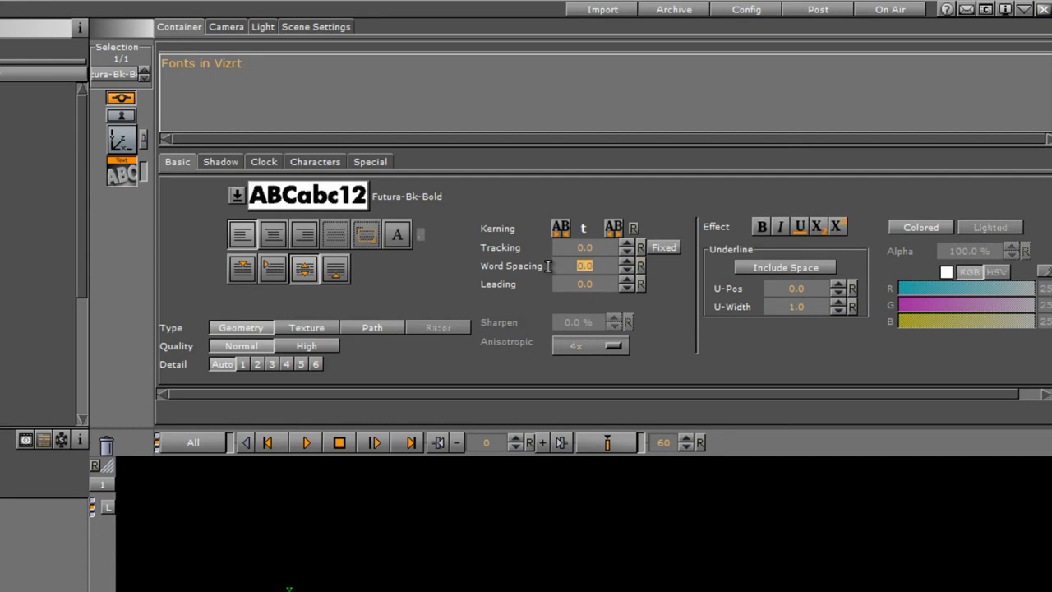
- Add the second line "sdlakfjasldkfjsl" to the text, and try a different leading before resetting it to 0.0
click(302, 71)
key(Return)
text(sdlakfjasldkfjsl)
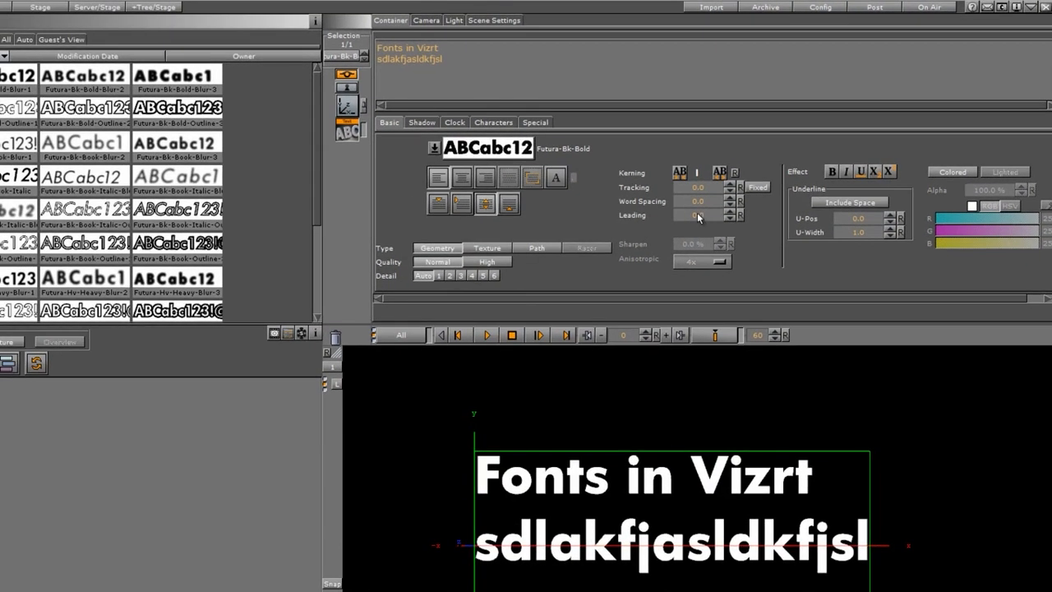
drag(697, 216, 571, 287)
click(740, 215)
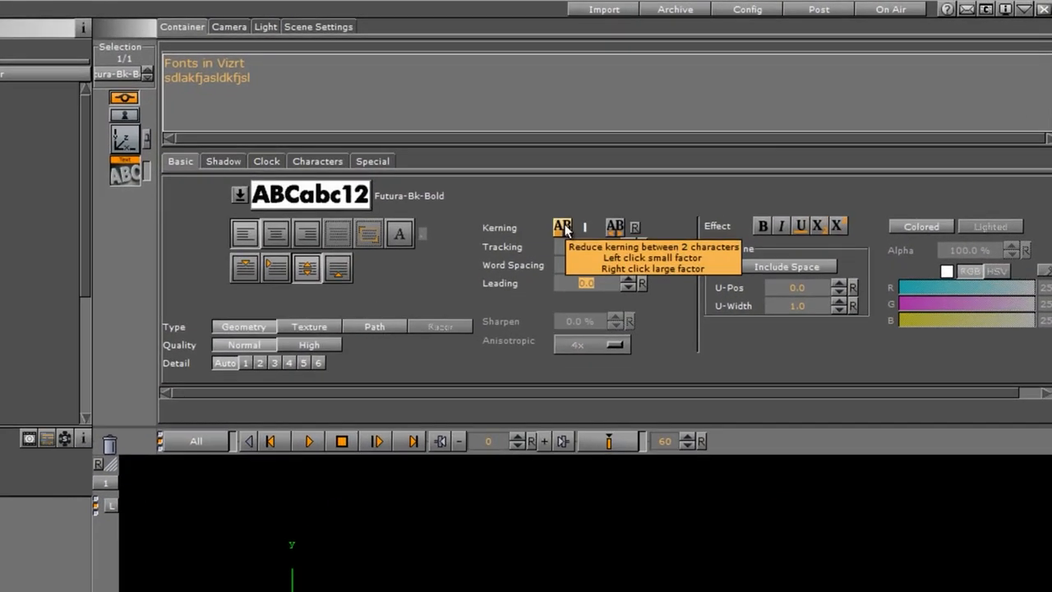
- Widen the kerning between the letters V and i in "Vizrt"
click(222, 63)
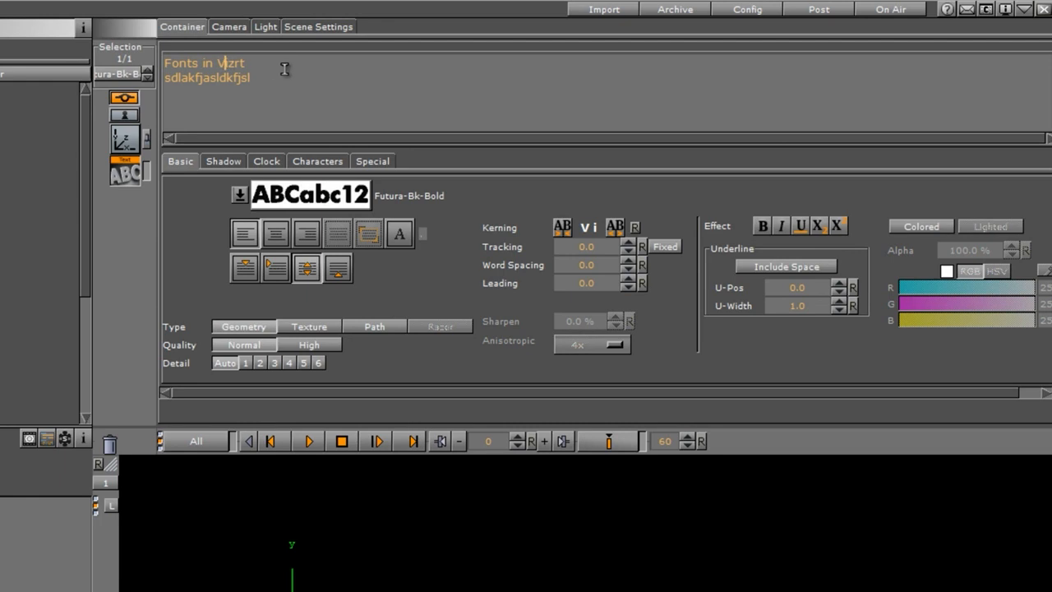
key(alt+Right)
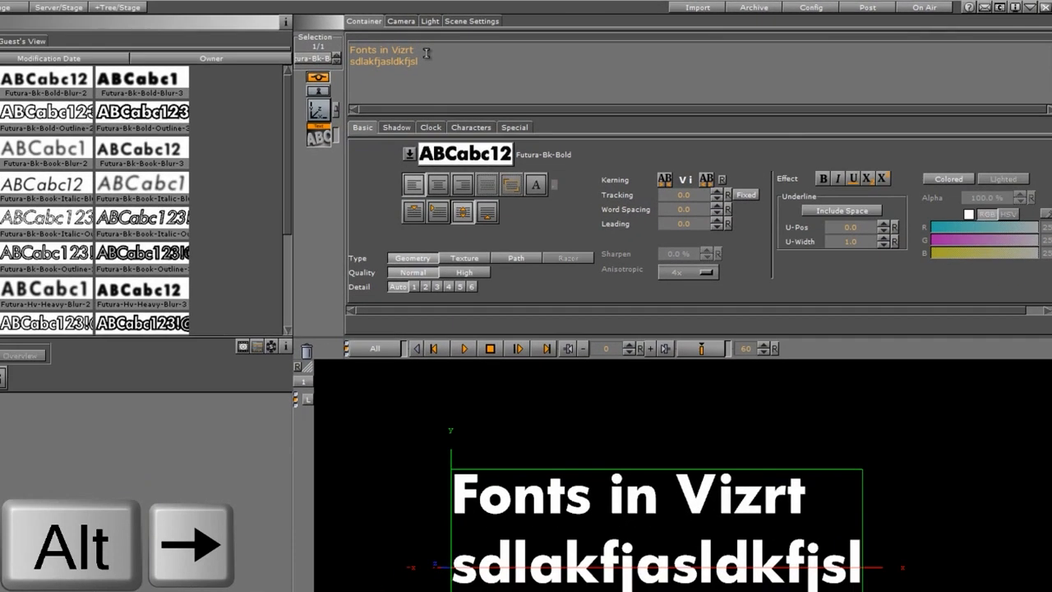
key(alt+Right)
key(alt+Right)
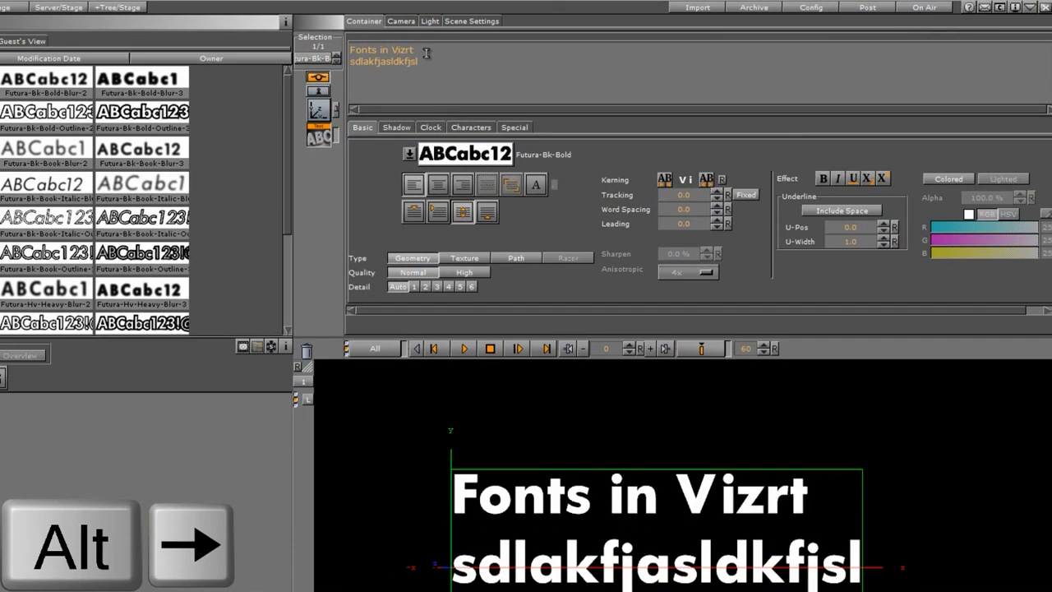
key(alt+Right)
key(alt+Right)
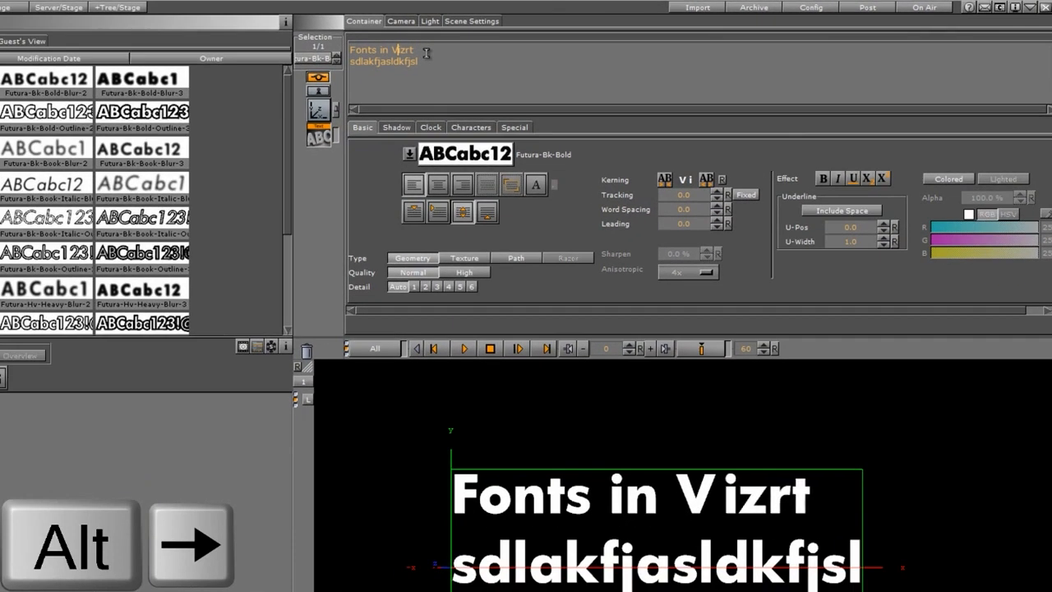
key(alt+Right)
key(alt+Right)
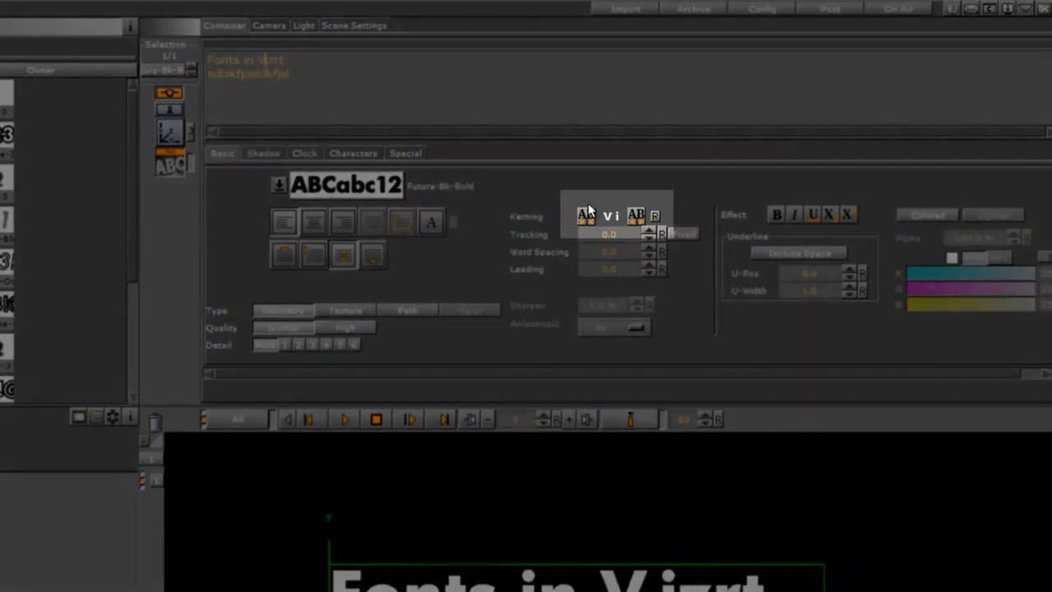
- Increase the kerning between the letters z and r in "Vizrt" in repeated small increments
click(278, 60)
drag(278, 59, 284, 60)
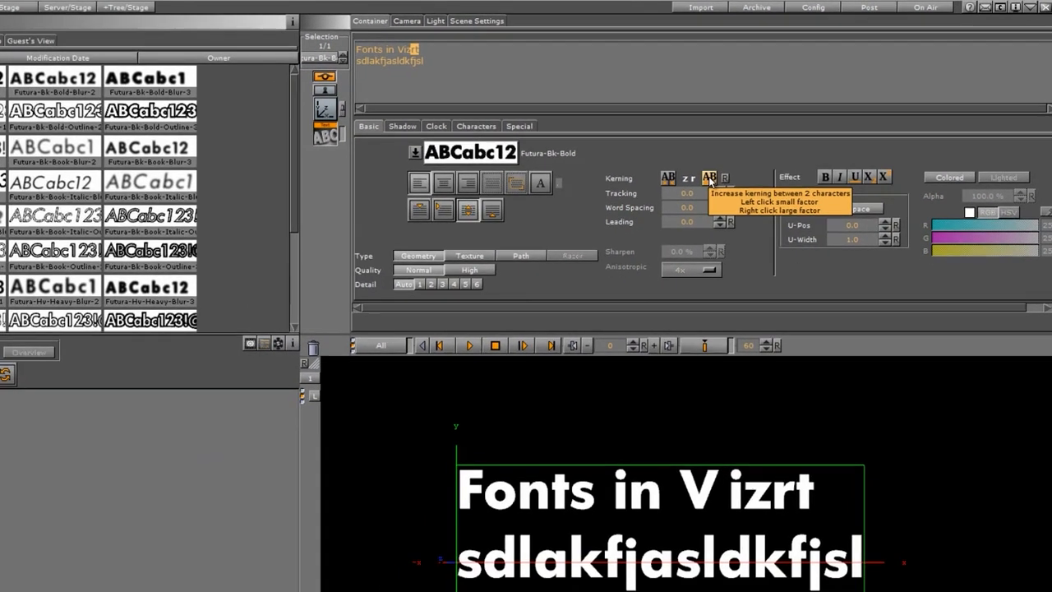
click(710, 177)
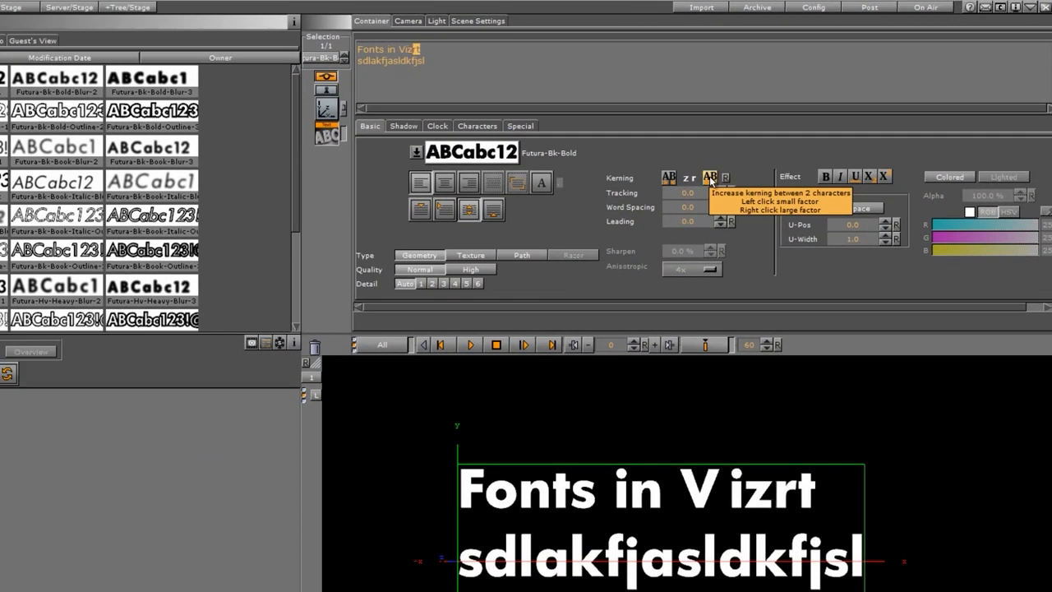
click(710, 178)
click(710, 178)
click(710, 178)
click(710, 178)
click(710, 180)
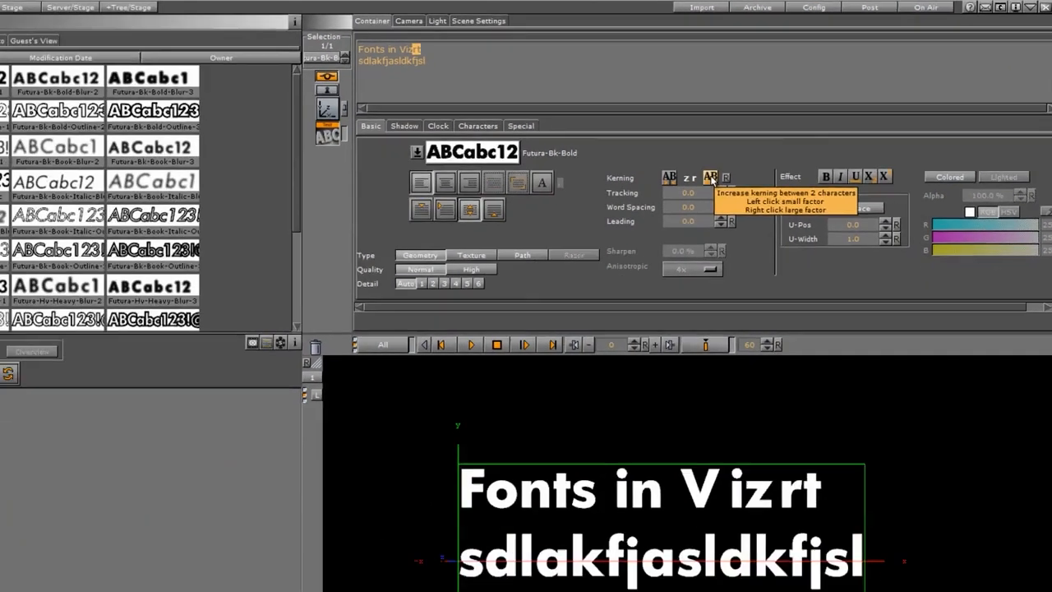
click(712, 178)
click(712, 178)
click(711, 178)
click(711, 178)
click(712, 179)
click(711, 178)
click(711, 178)
click(730, 170)
click(730, 170)
click(730, 171)
click(730, 171)
click(729, 171)
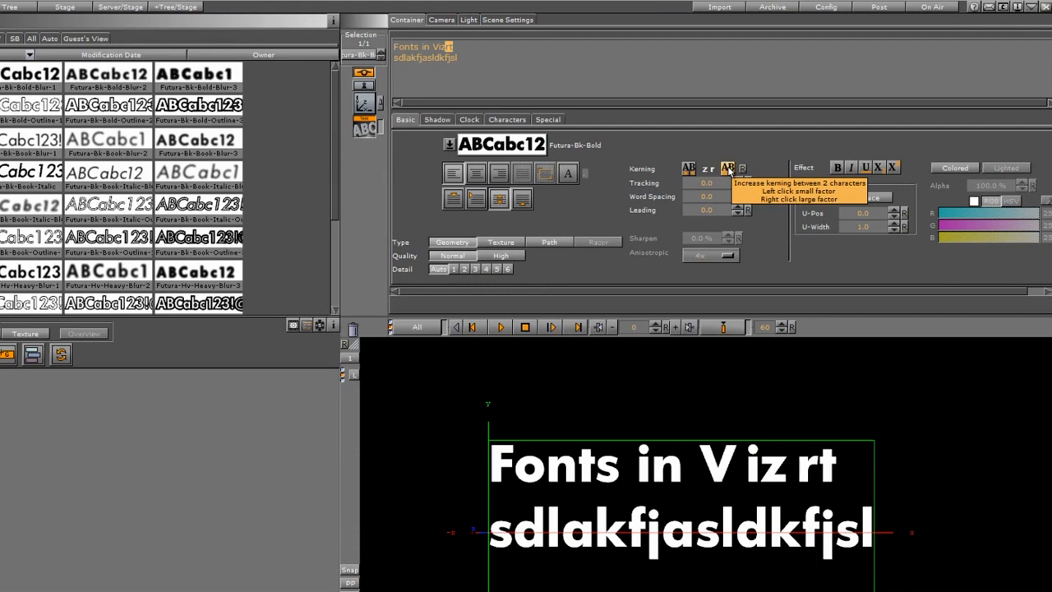
- Reduce the kerning between the letters z and r until they sit close together again
click(688, 170)
click(689, 169)
click(689, 169)
click(688, 170)
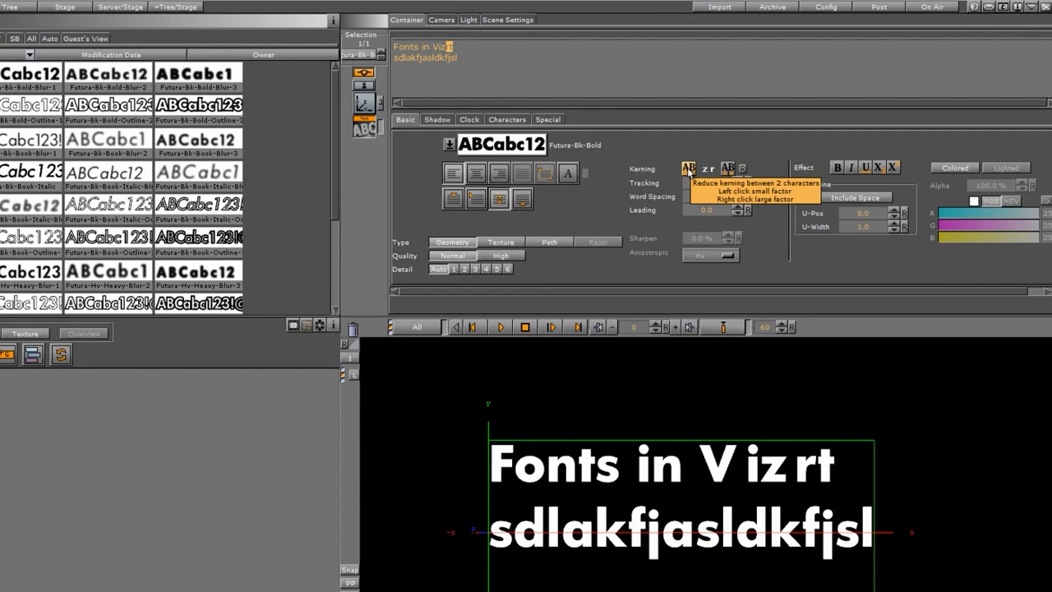
click(689, 169)
click(689, 170)
click(688, 170)
click(689, 169)
click(688, 169)
click(688, 170)
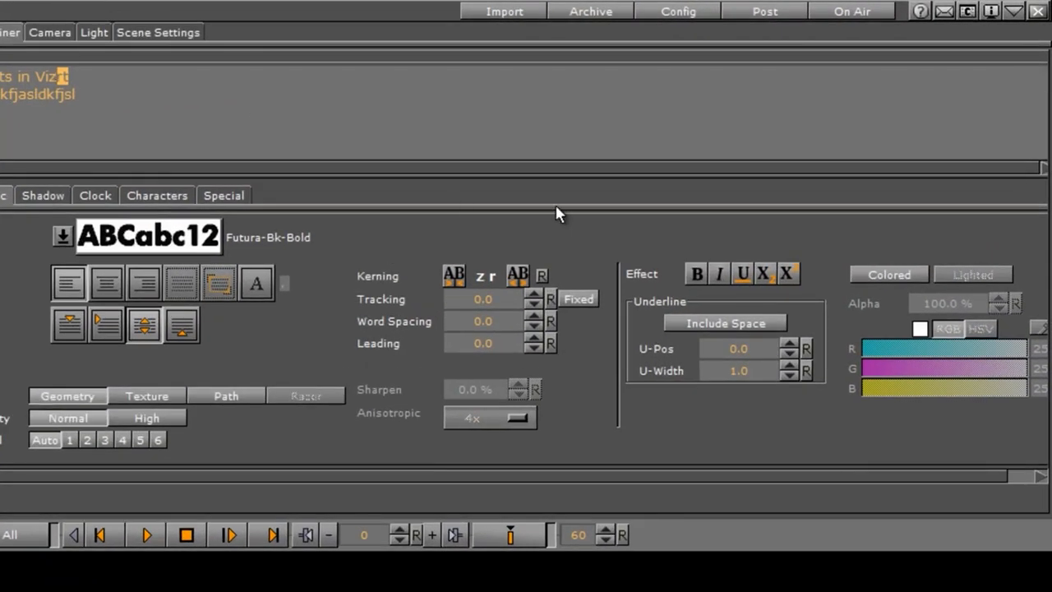
- Try the bold, italic, underline, subscript and superscript effects on the word "Vizrt", and remove them
click(124, 90)
key(ctrl+a)
double_click(42, 76)
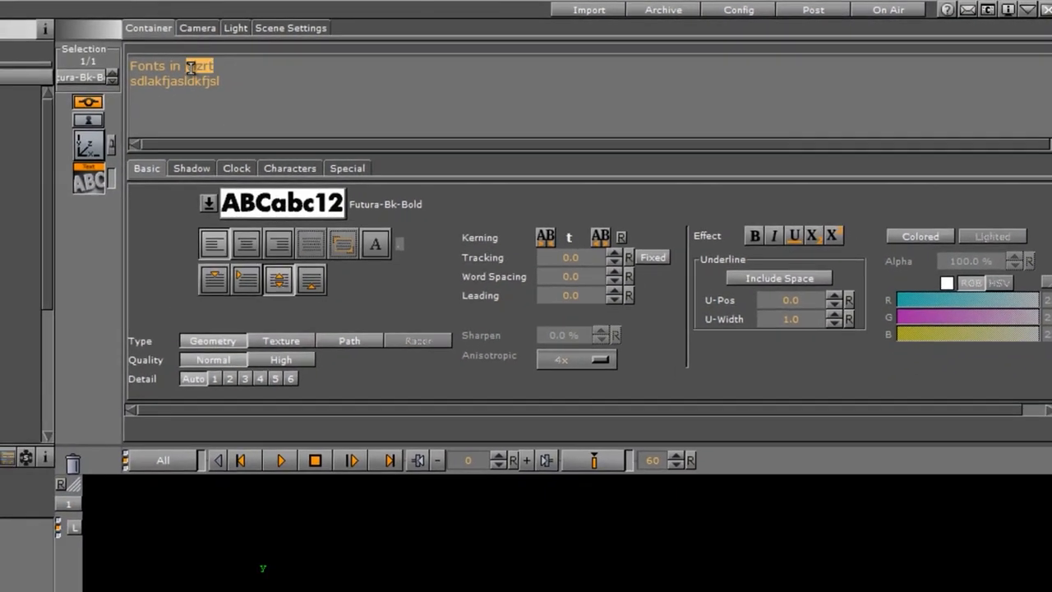
click(749, 240)
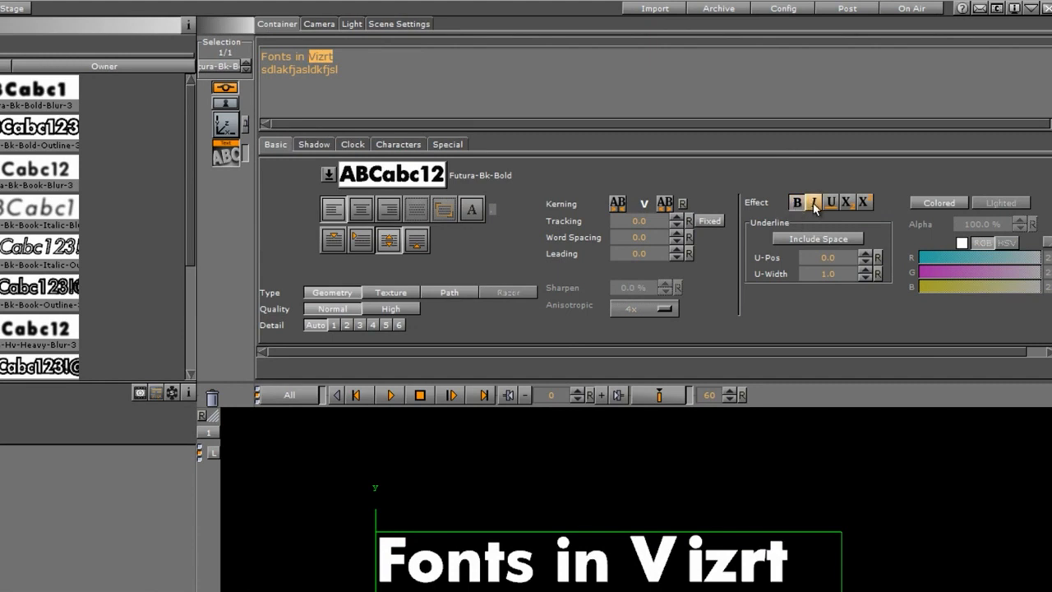
click(813, 203)
click(830, 202)
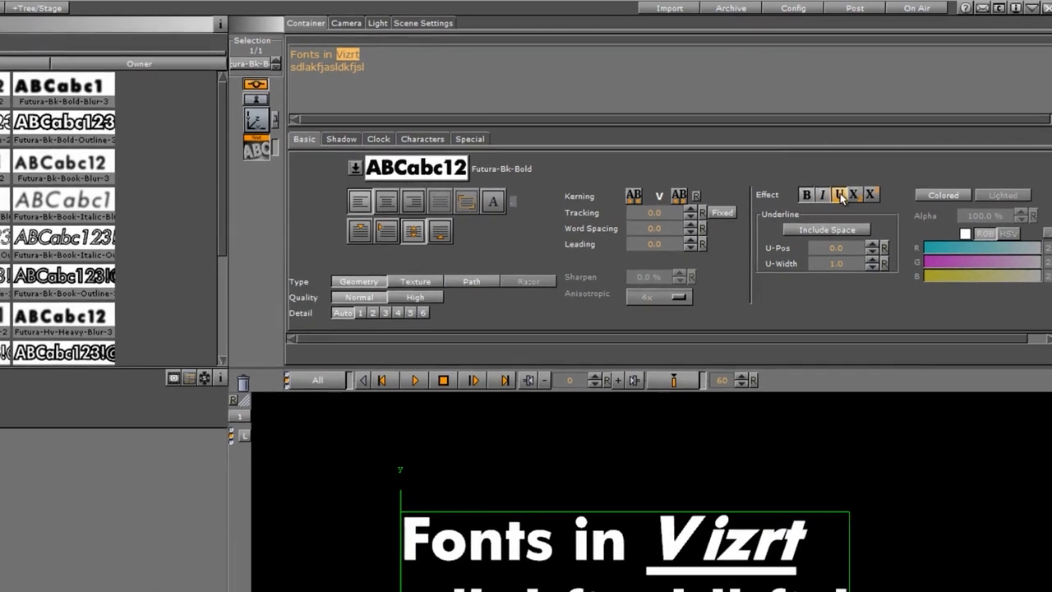
click(853, 195)
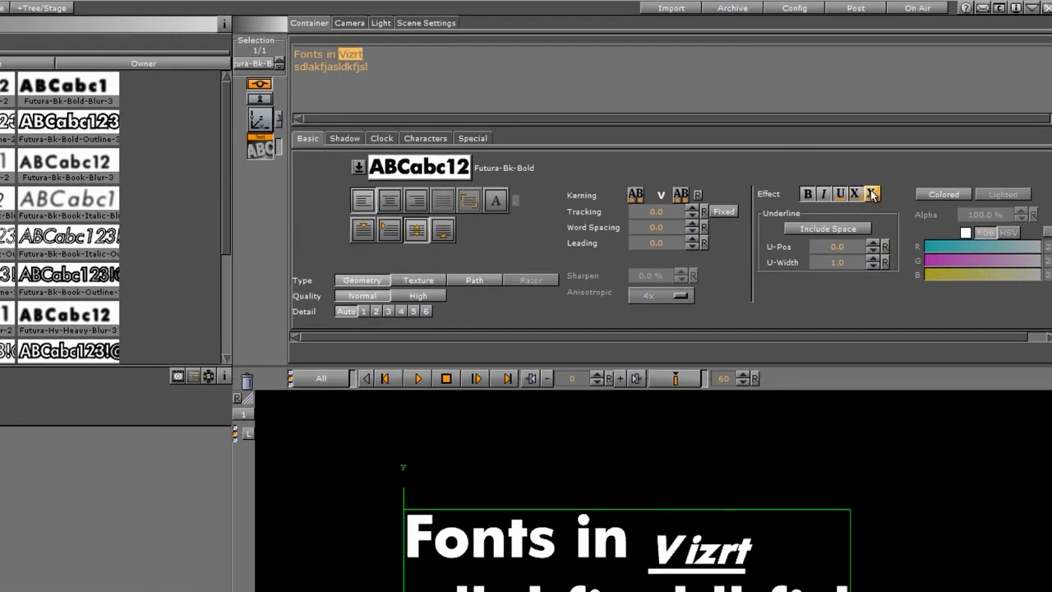
click(872, 194)
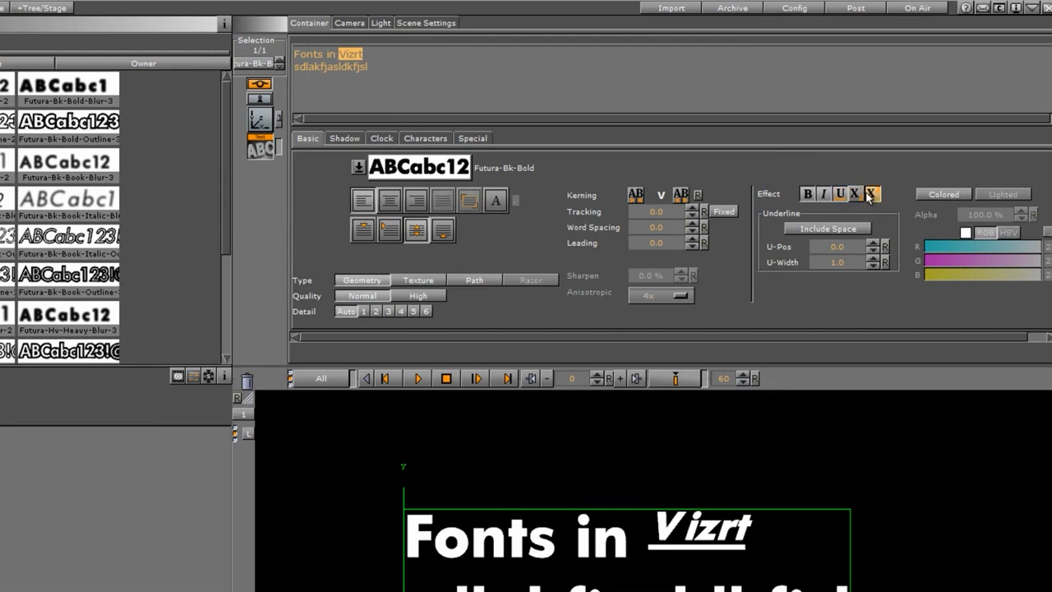
click(840, 195)
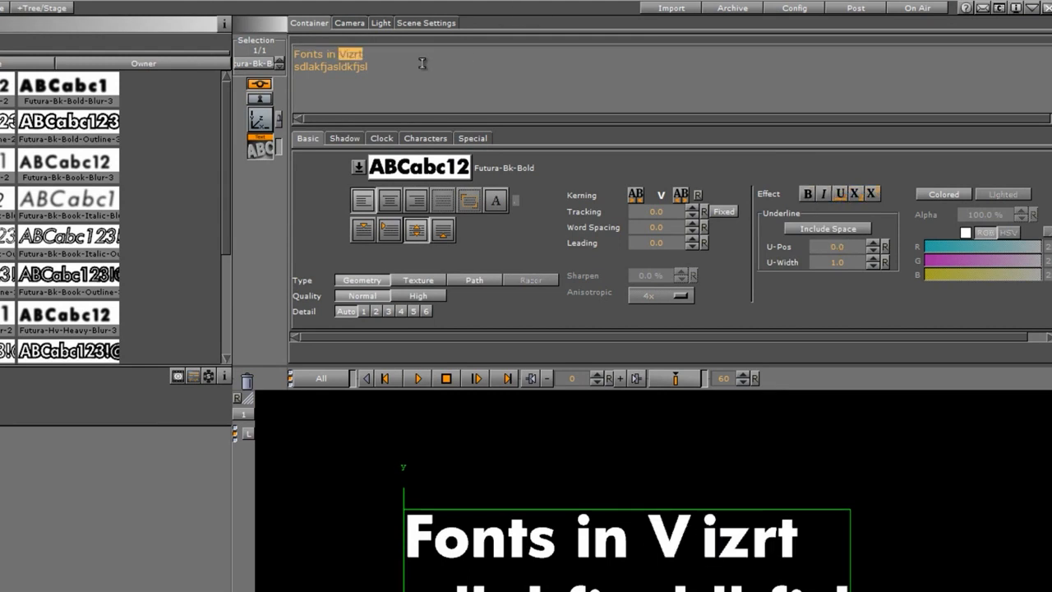
- Underline "Vizrt" and set the underline position to 1.3, try adjusting the underline width, and remove the underline
click(841, 194)
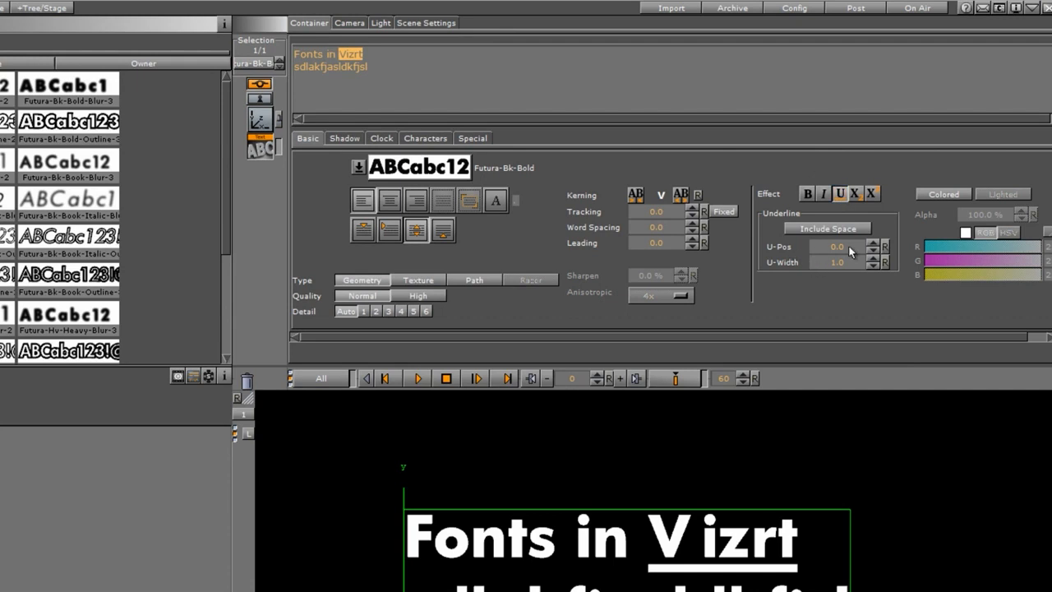
drag(848, 245, 855, 279)
drag(801, 276, 770, 281)
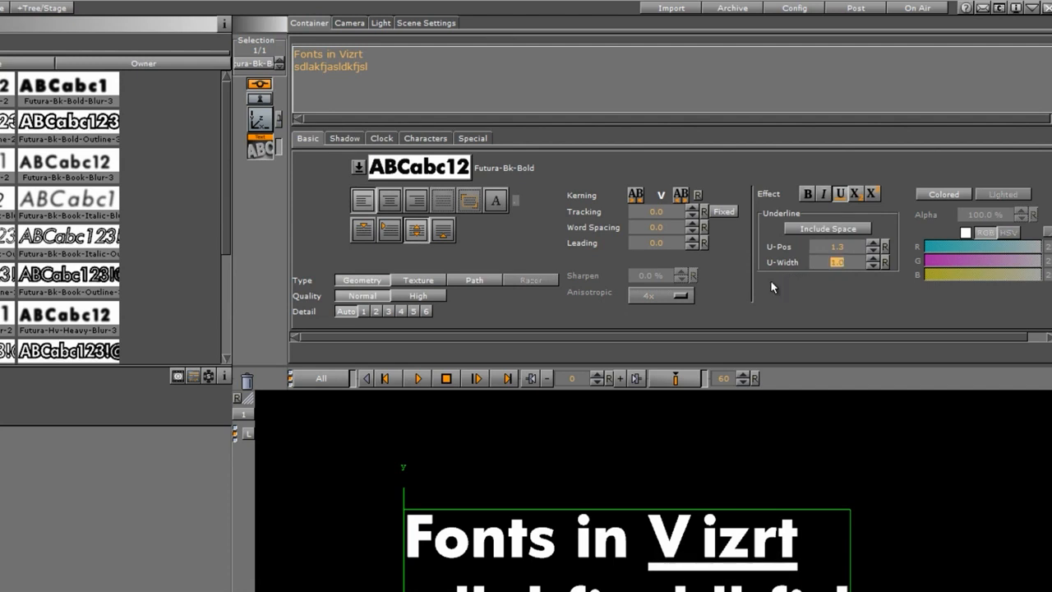
click(839, 195)
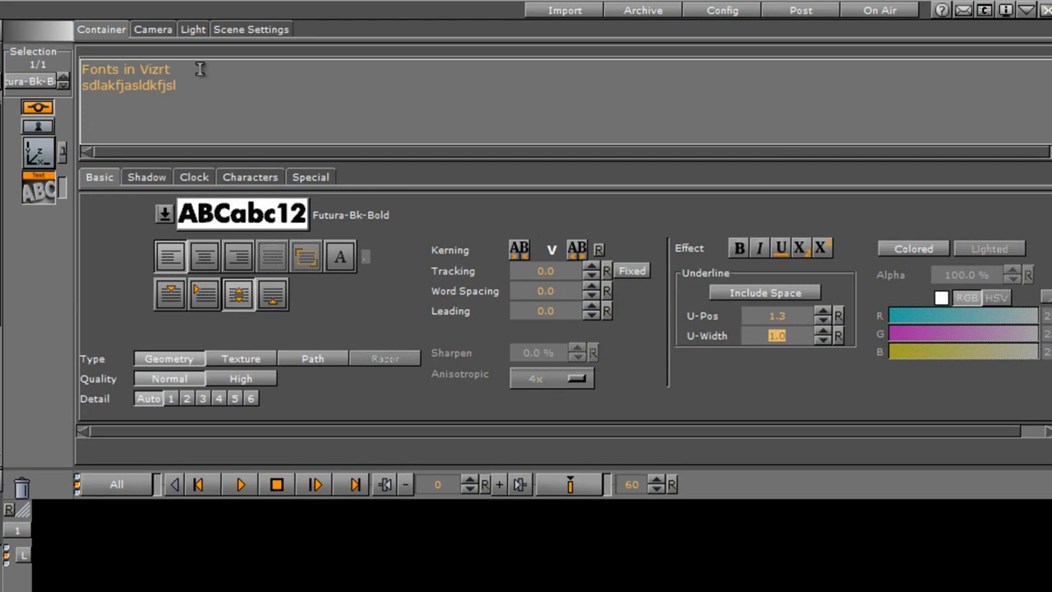
- Select the word "Vizrt", enable its own character colouring, and mix an orange colour for it with the RGB channels
drag(201, 69, 143, 69)
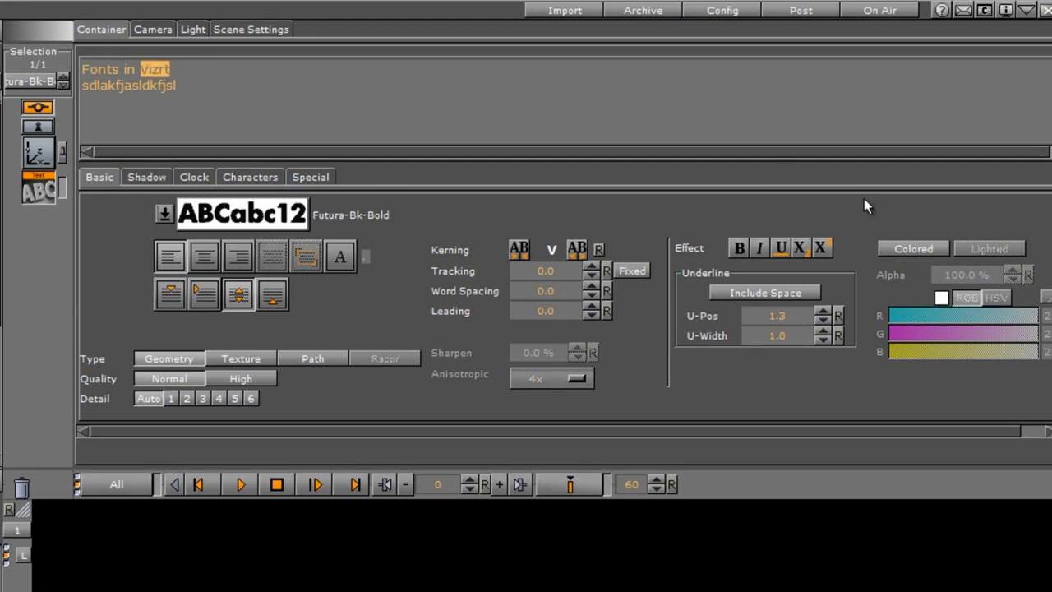
click(905, 247)
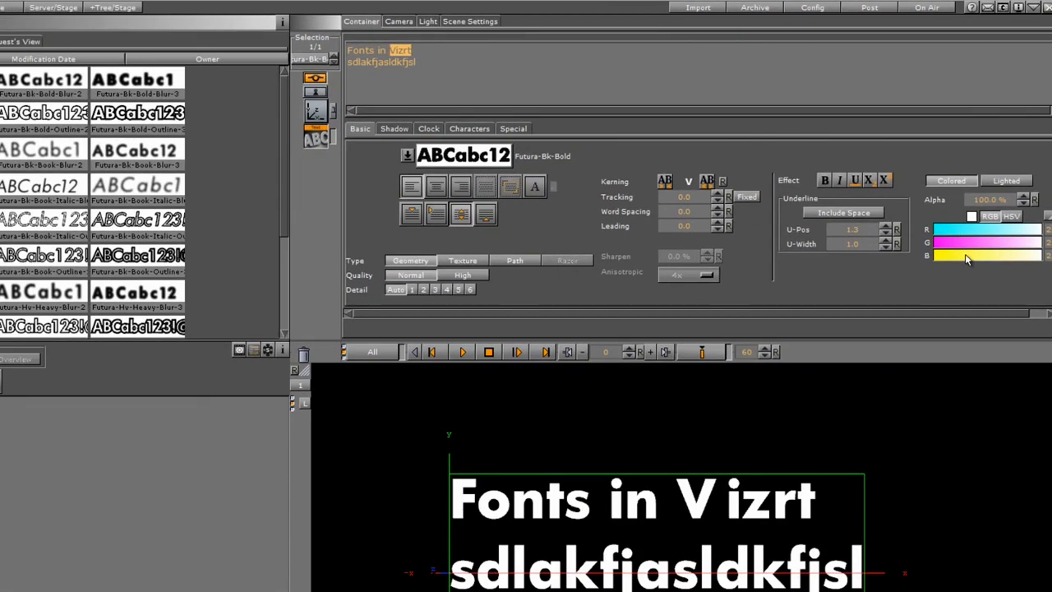
drag(960, 270, 974, 242)
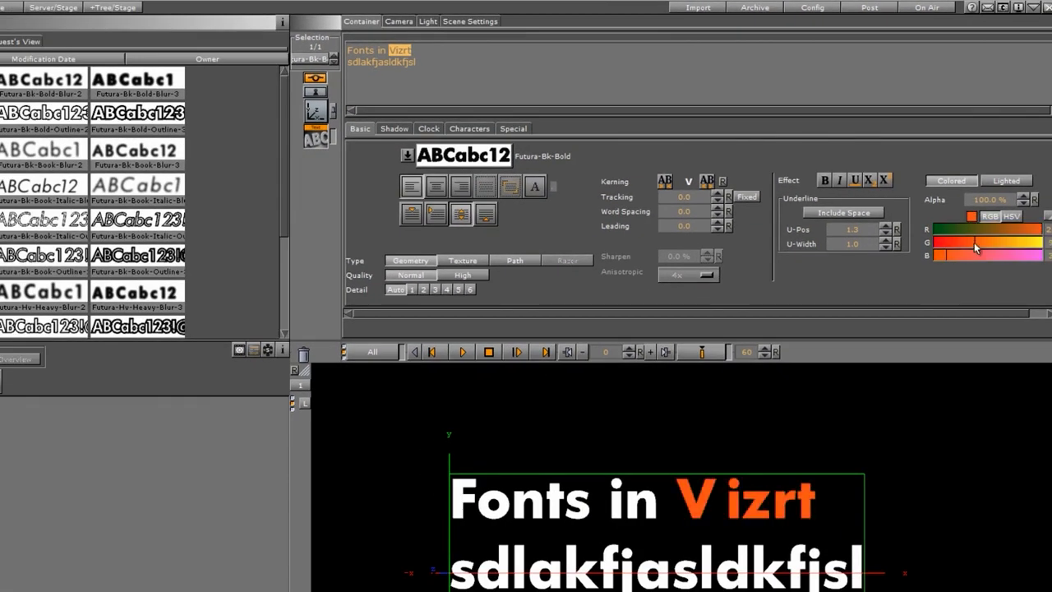
- Try adjusting the alpha of "Vizrt", then switch its colour model to HSV and back to RGB
drag(995, 200, 1038, 218)
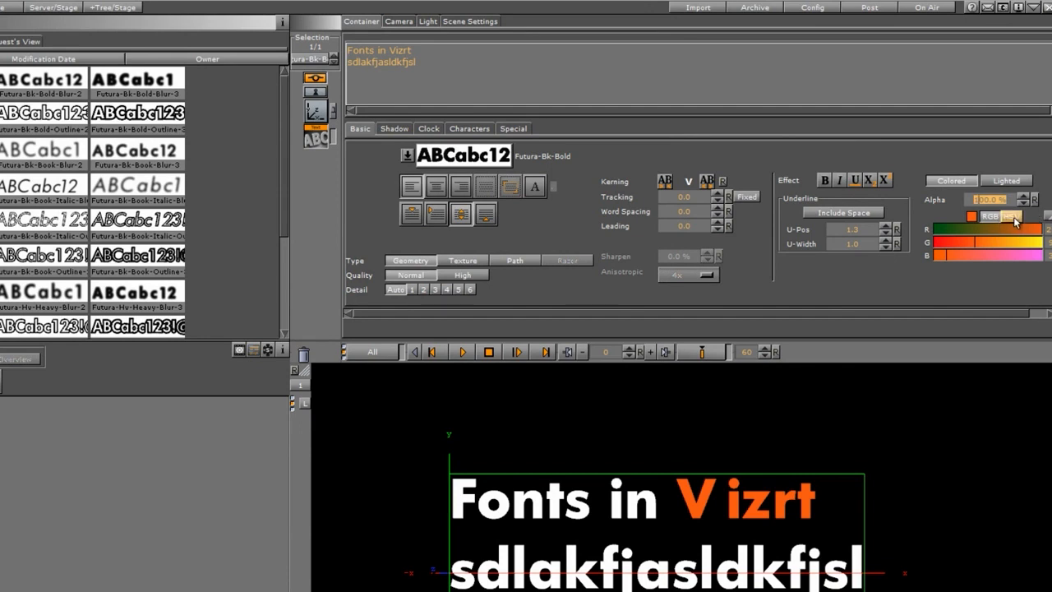
click(1014, 218)
click(990, 217)
- Make "Vizrt" lighted with its own colouring turned off, and set the red value of infinite light 1 to 7
click(1011, 184)
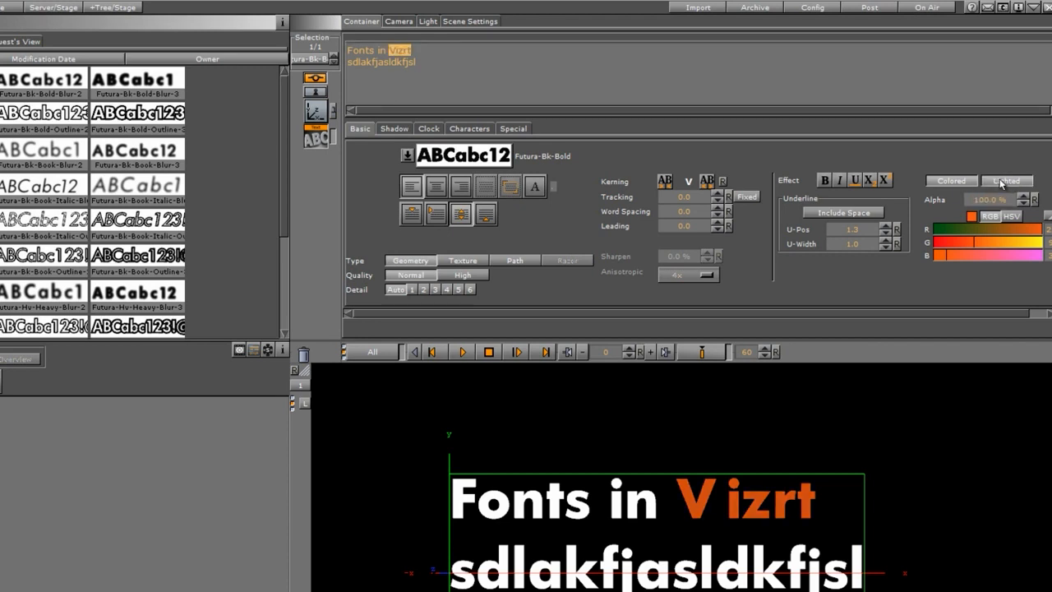
click(959, 182)
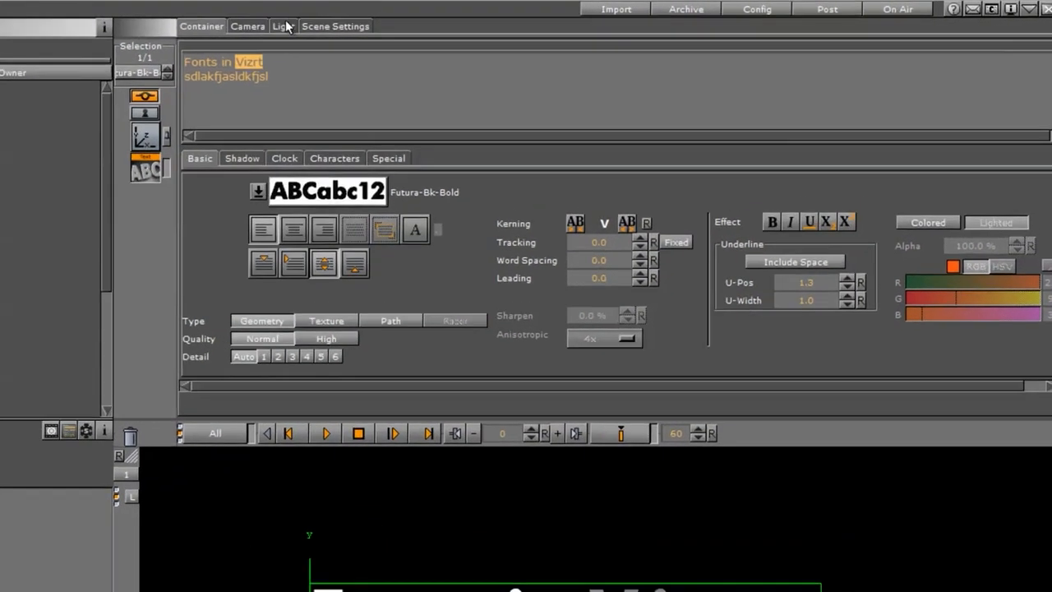
click(426, 21)
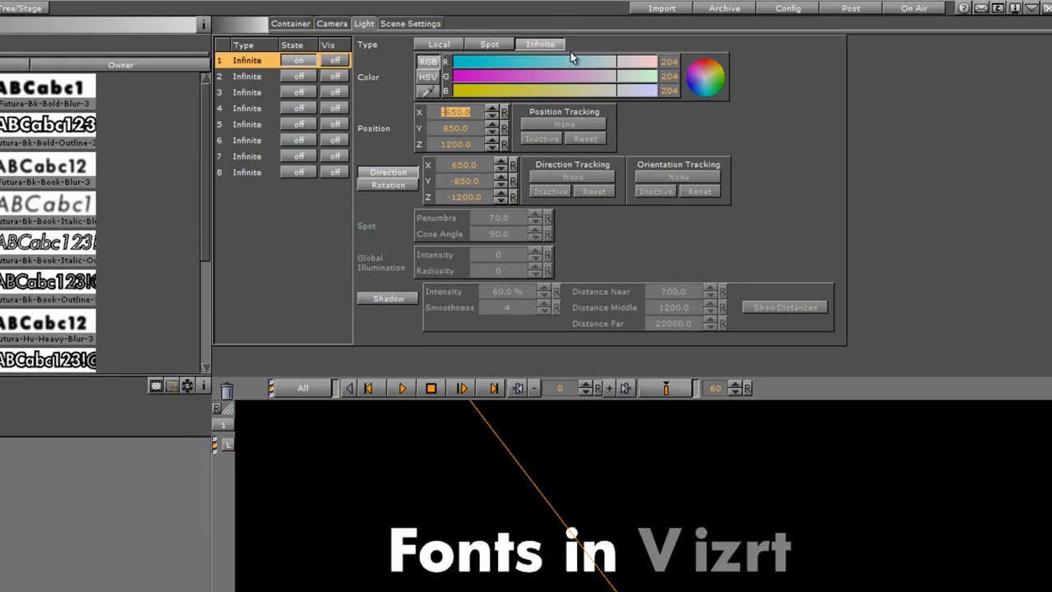
drag(542, 64, 458, 68)
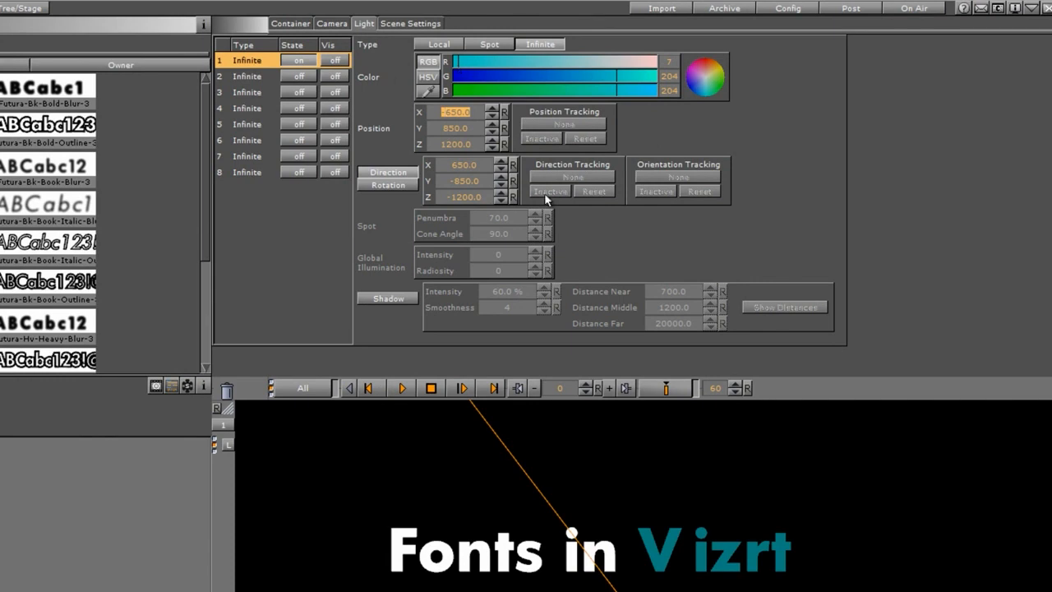